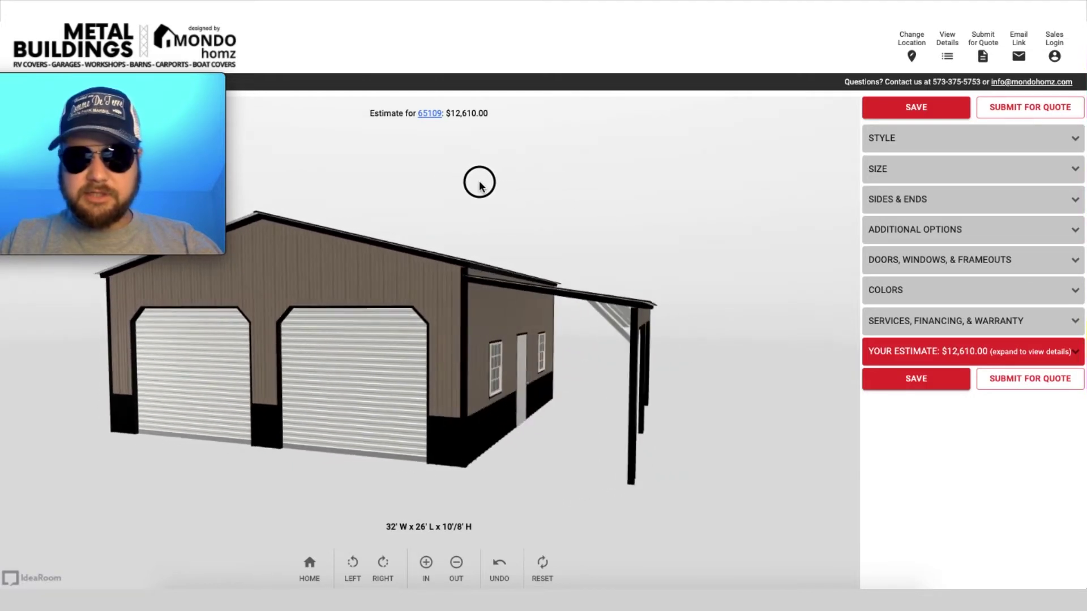
Orbit the finished sample garage to look it over before starting fresh
drag(667, 219, 534, 182)
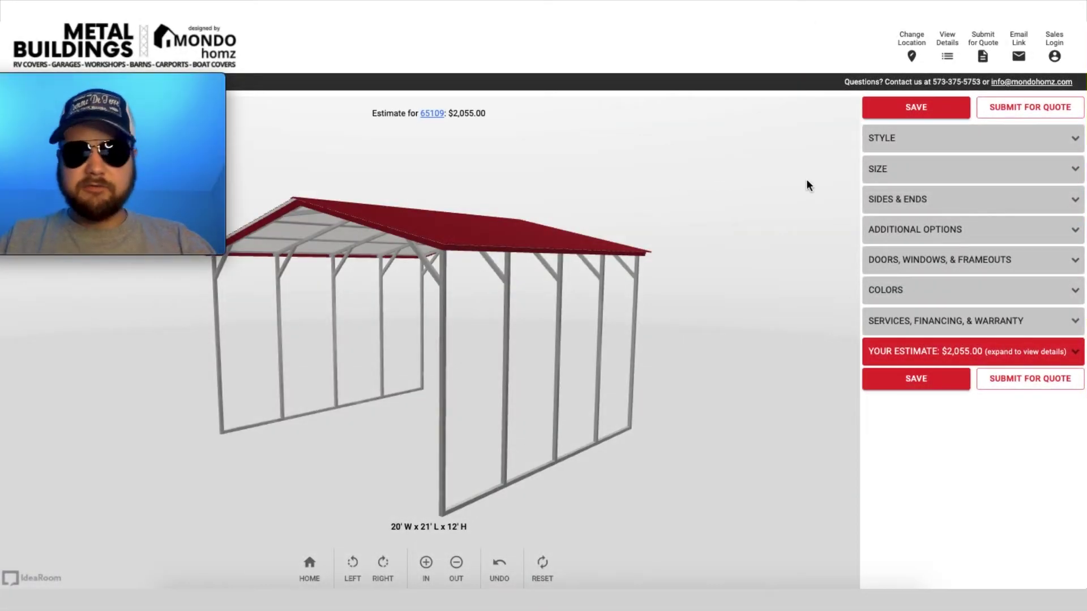
Make the design a 24' x 26' Garage with a Vertical Style roof, checking it from several angles
click(898, 143)
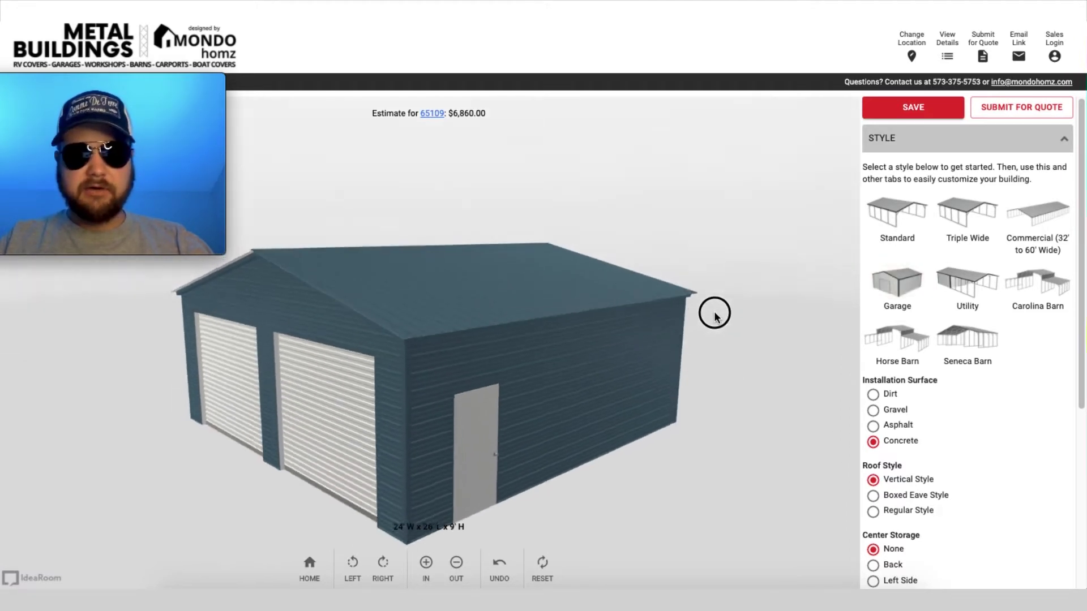
drag(672, 308, 824, 425)
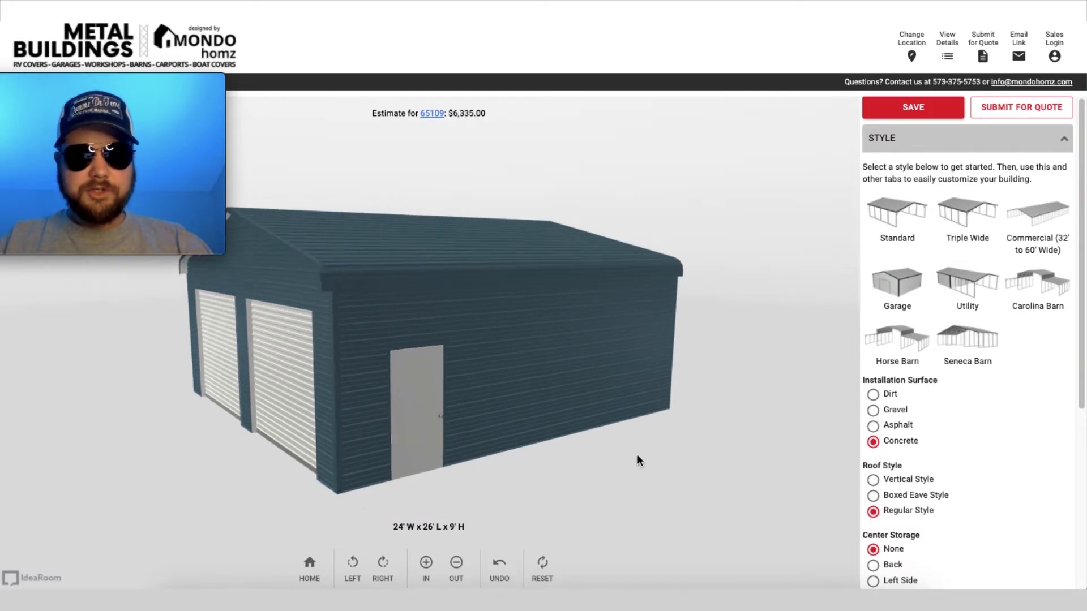
drag(638, 462, 866, 461)
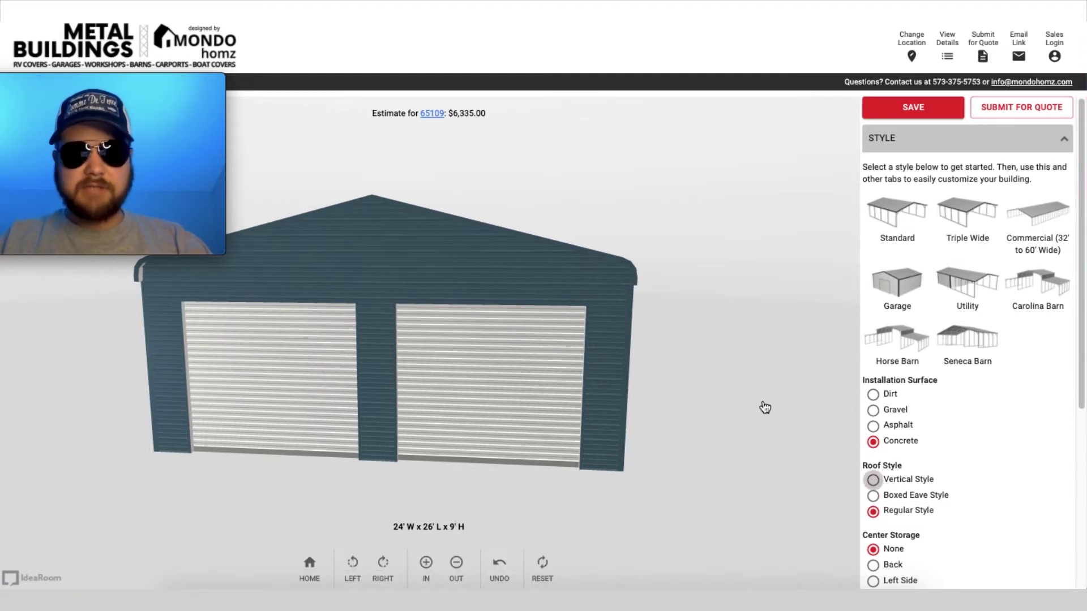
drag(803, 314, 528, 332)
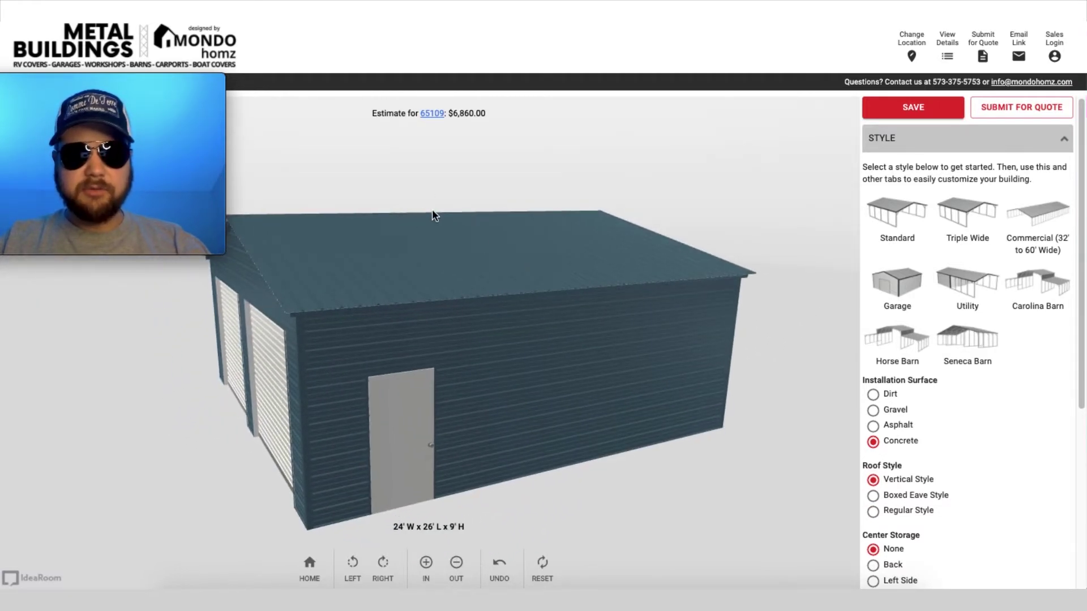
drag(584, 395, 728, 514)
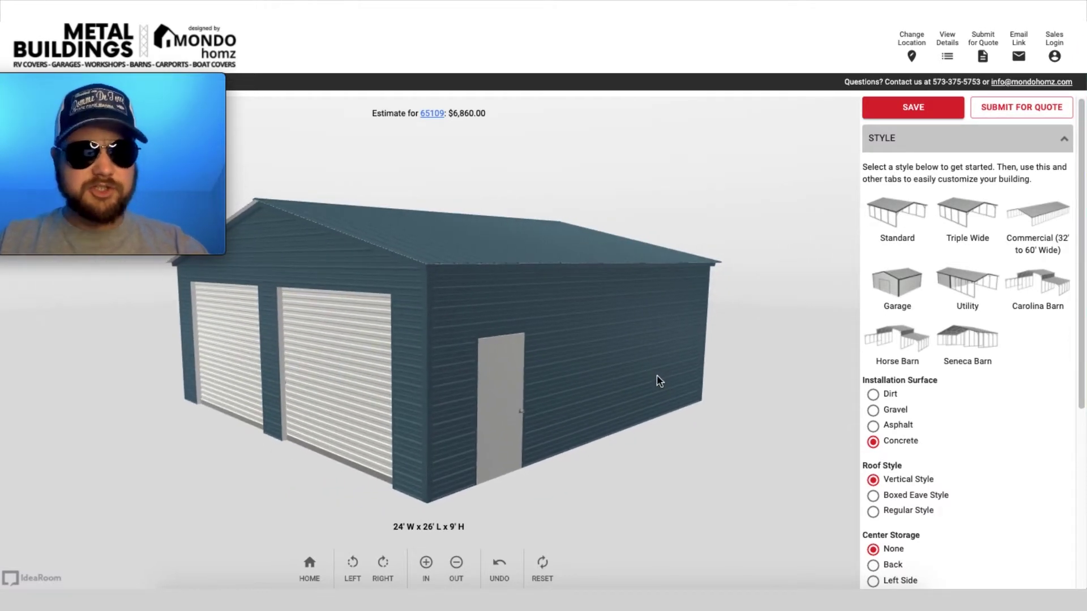
drag(656, 376, 791, 354)
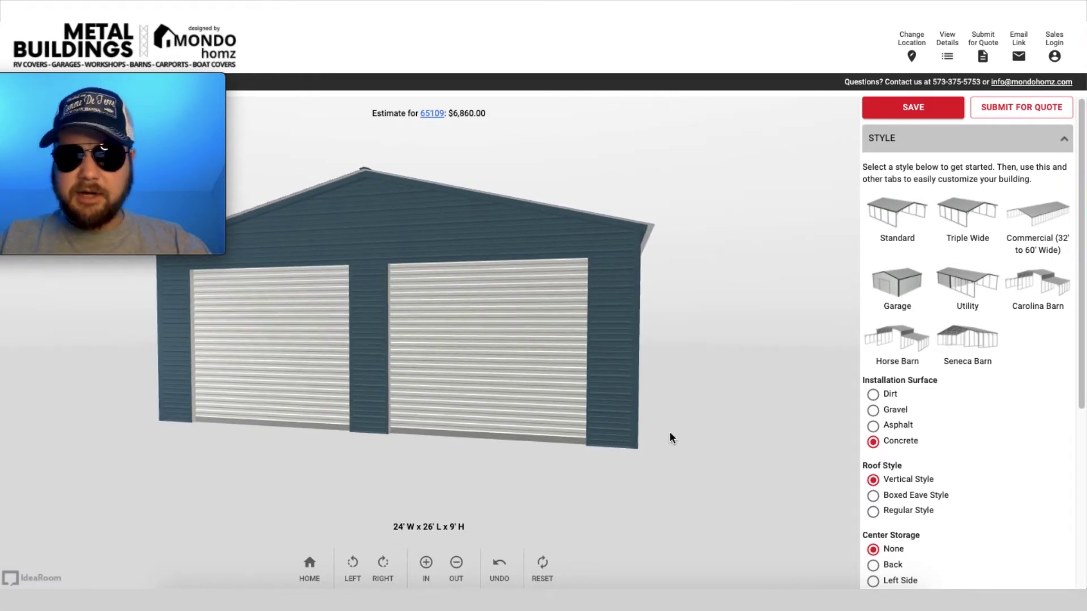
drag(691, 348, 728, 337)
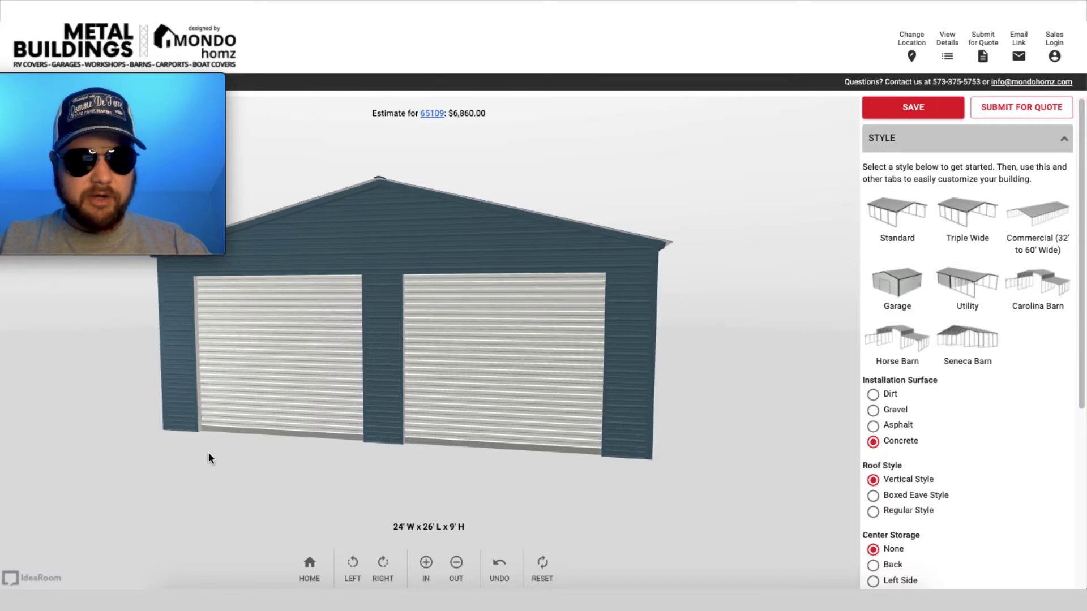
drag(762, 358, 334, 395)
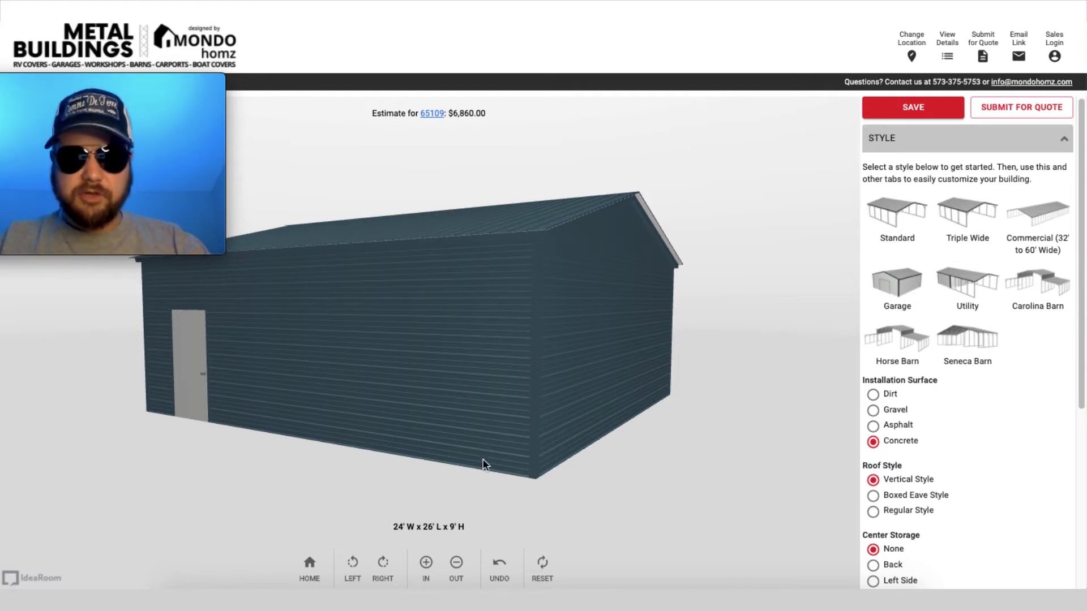
drag(470, 483, 580, 500)
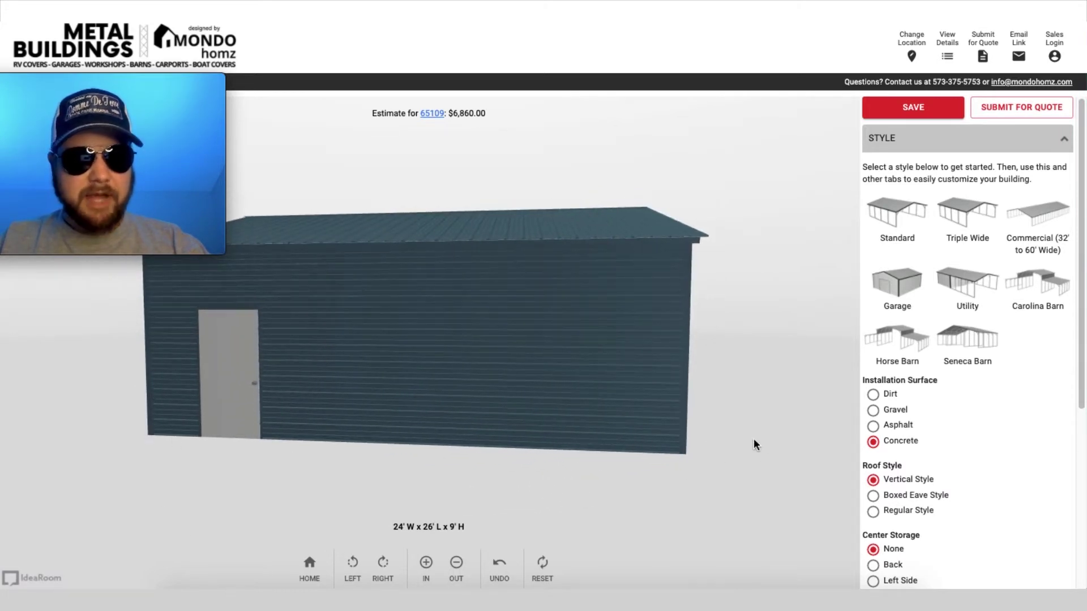
drag(604, 483, 948, 497)
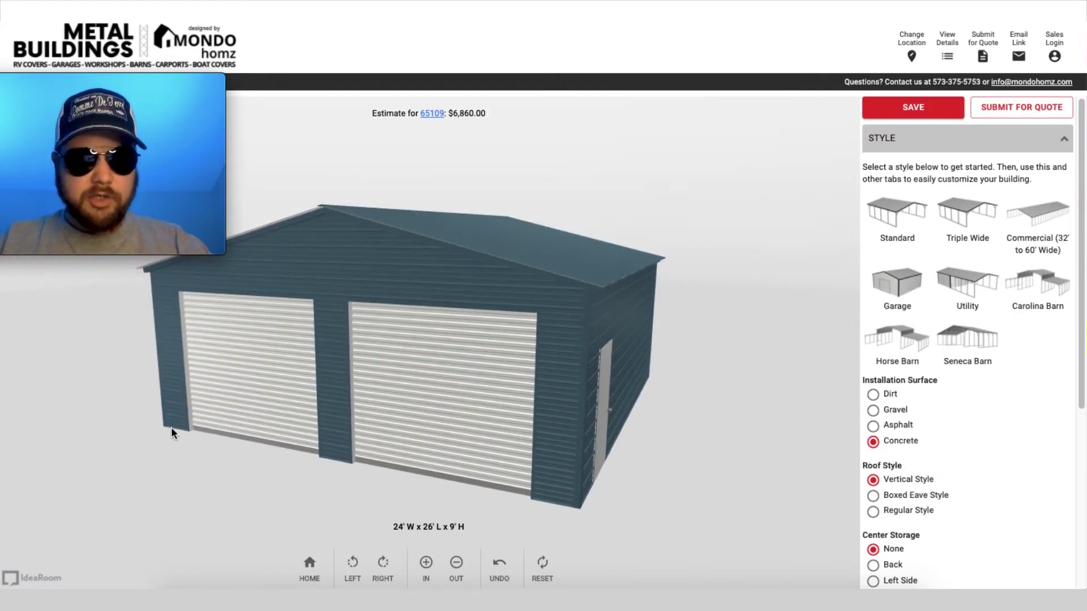
drag(725, 485, 446, 488)
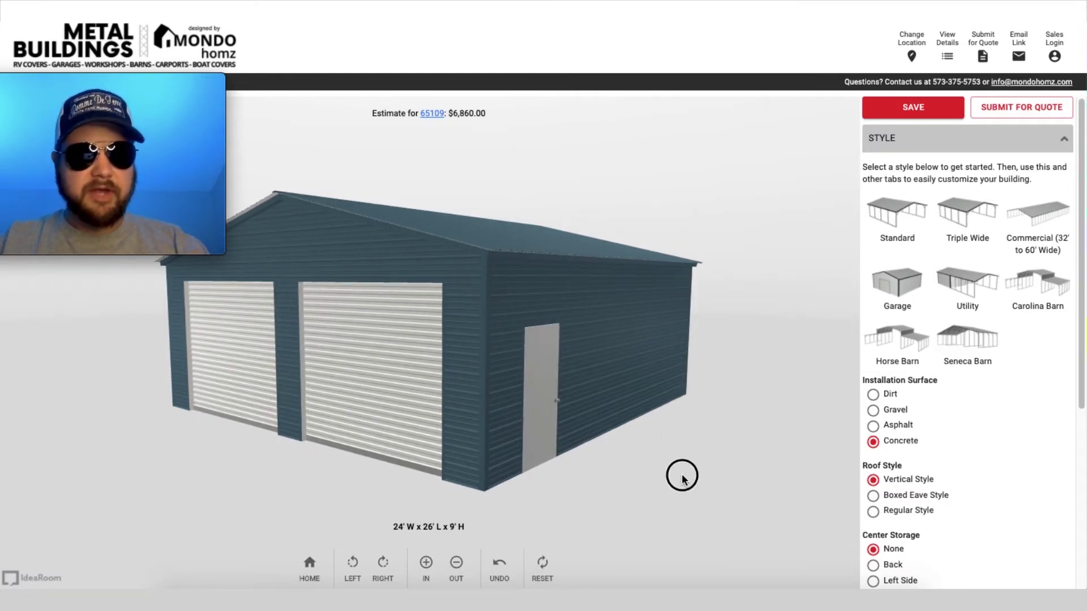
drag(680, 474, 710, 470)
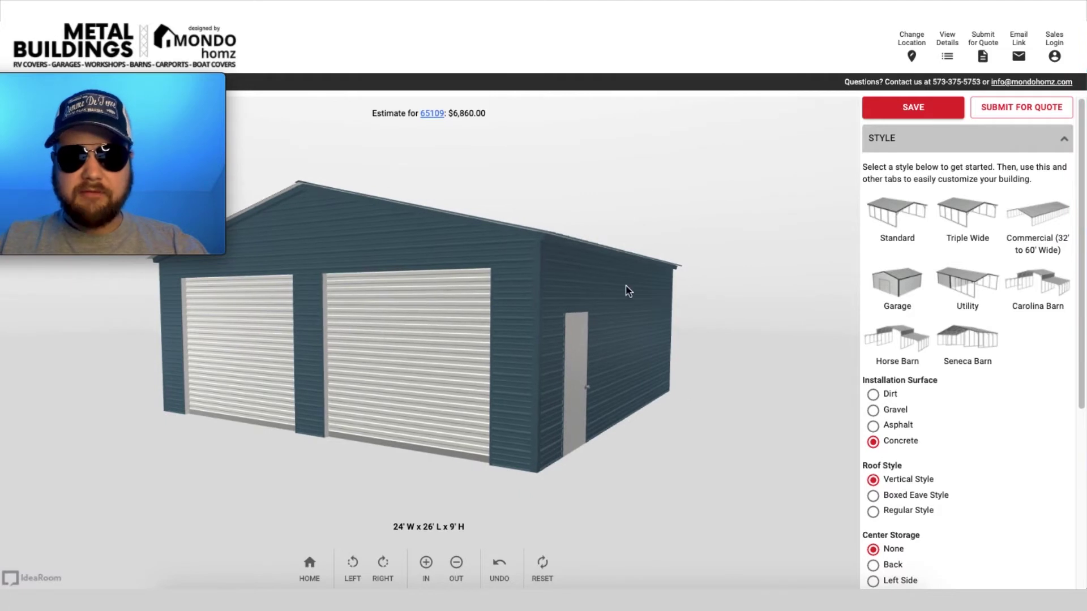
Set the center section leg height to 10' in the Size settings
scroll(940, 355, down, 5)
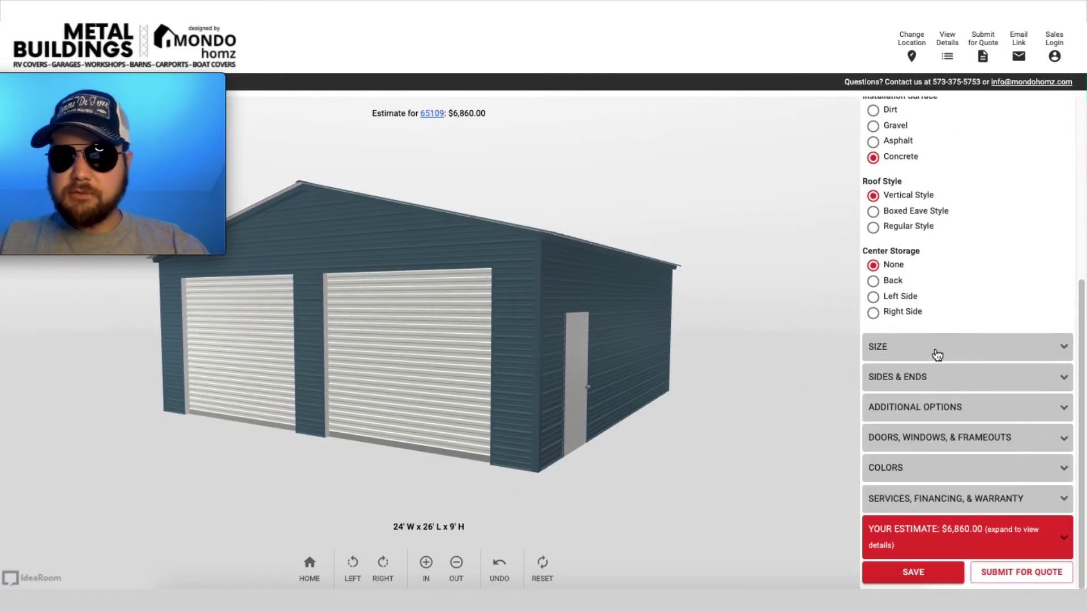
click(936, 350)
click(1043, 340)
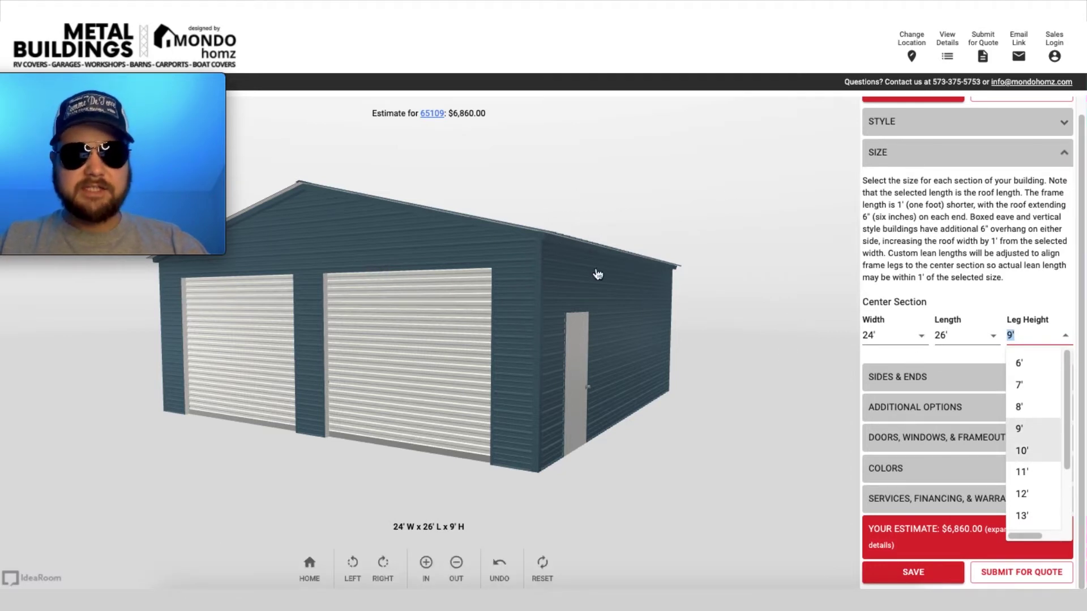
key(Return)
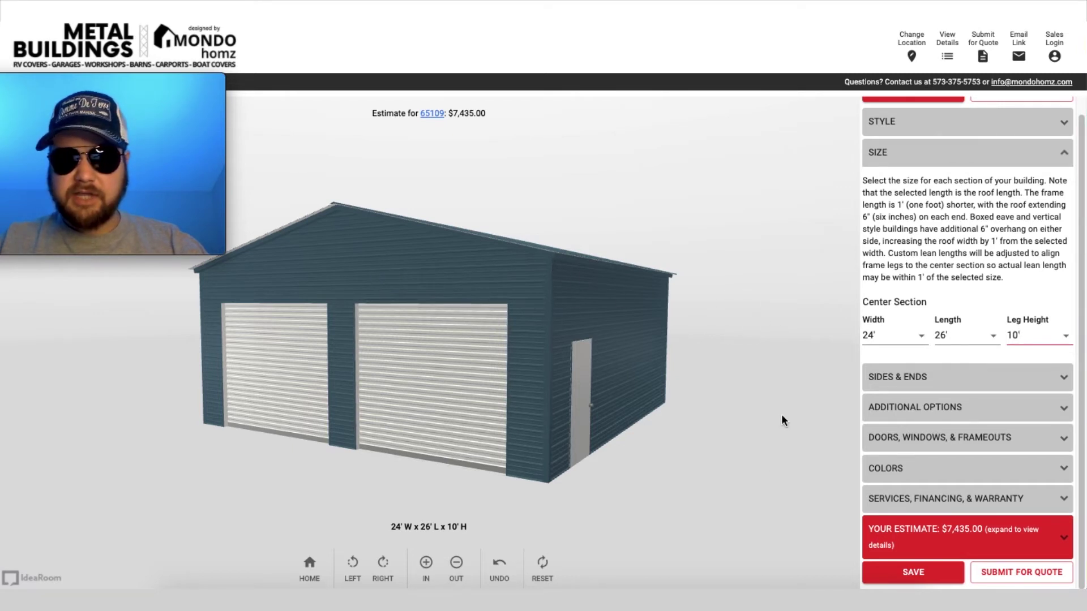
Add a Lean-only right lean section, 8' wide by 26' long with 6' legs
click(926, 377)
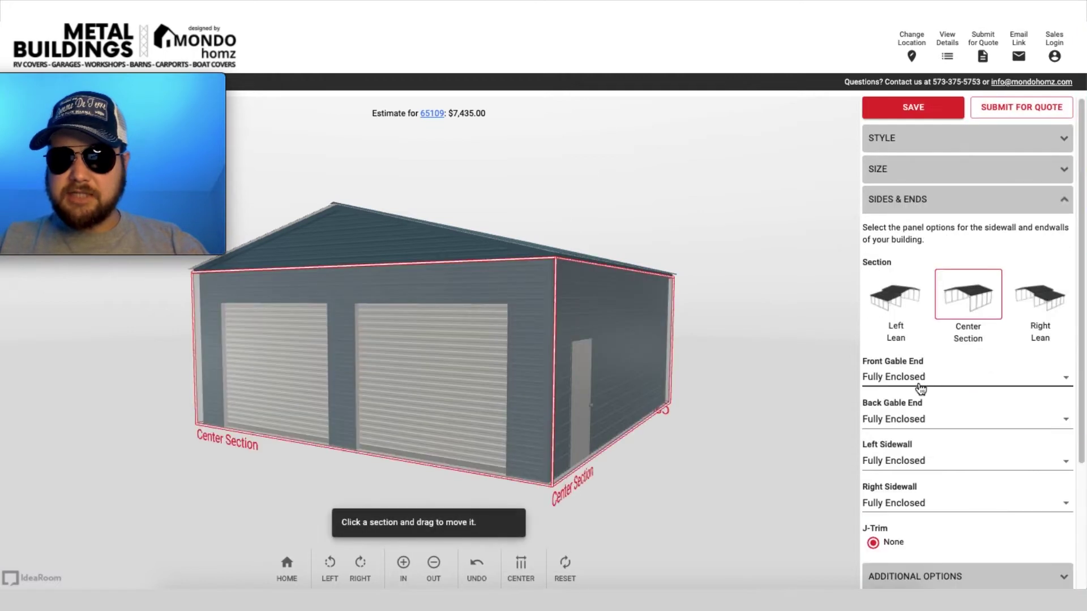
click(1022, 300)
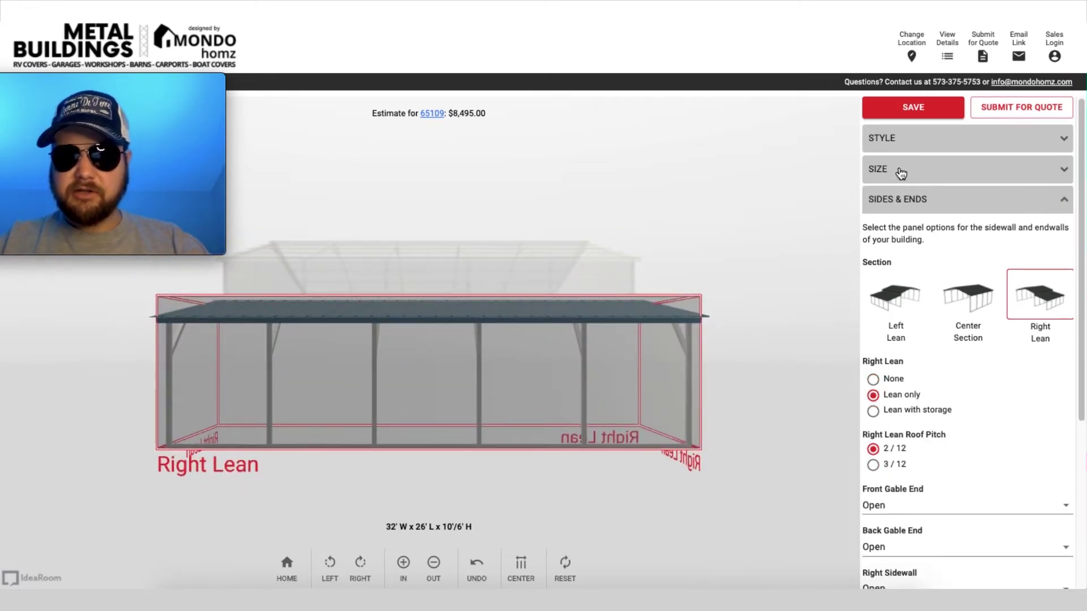
click(1055, 176)
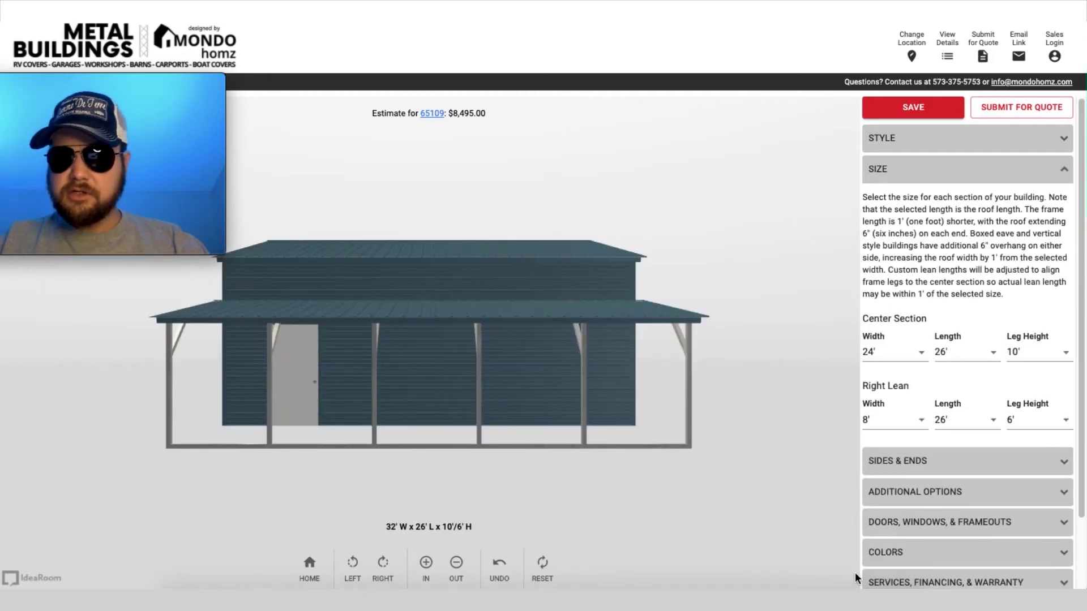
Set the right lean width to 12' and its leg height to 7'
click(915, 419)
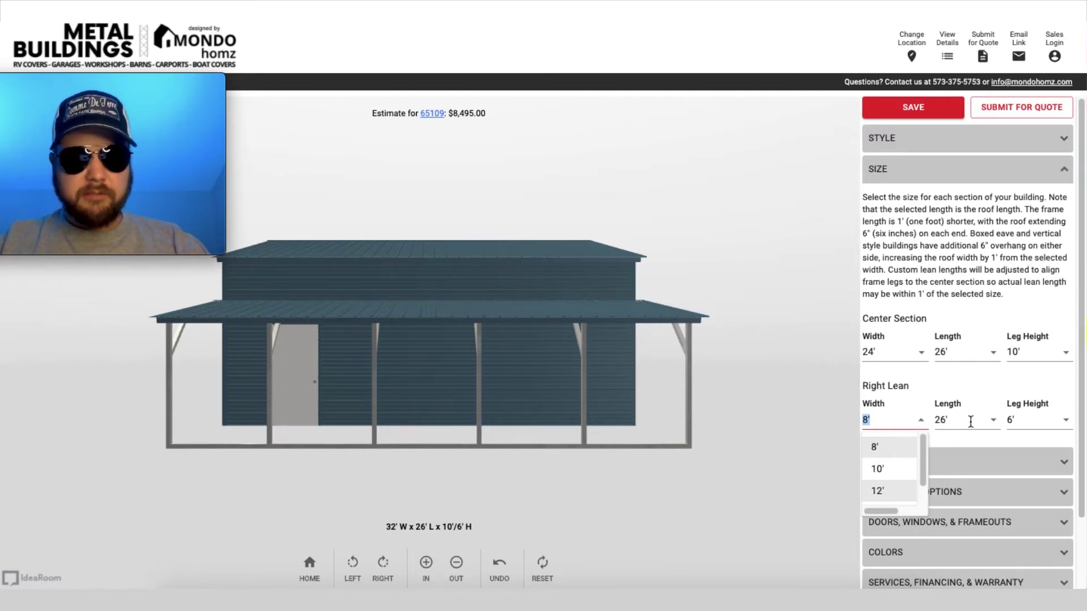
key(Return)
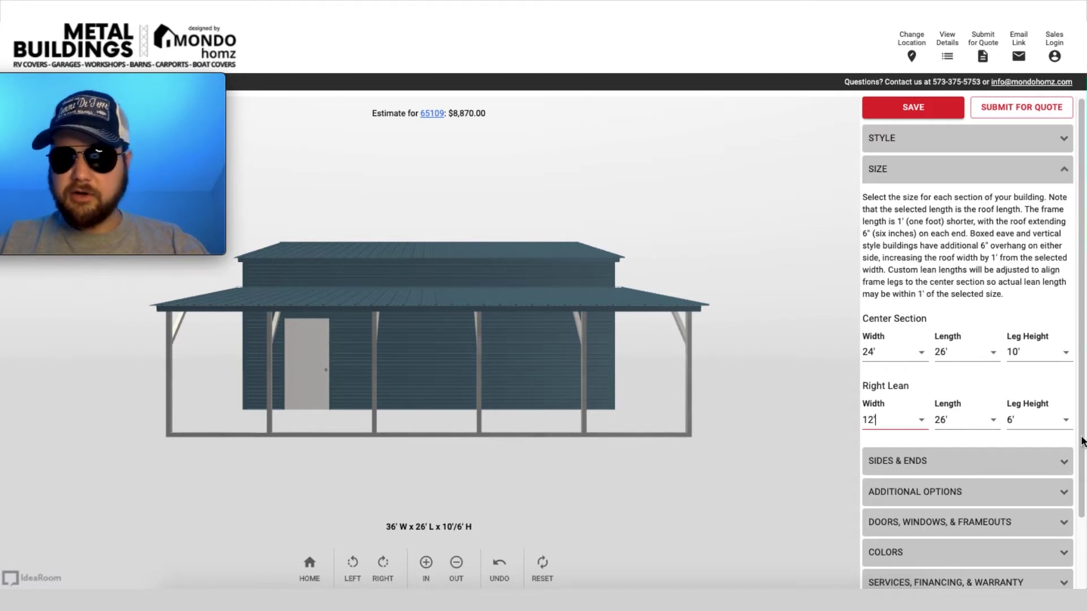
click(1042, 425)
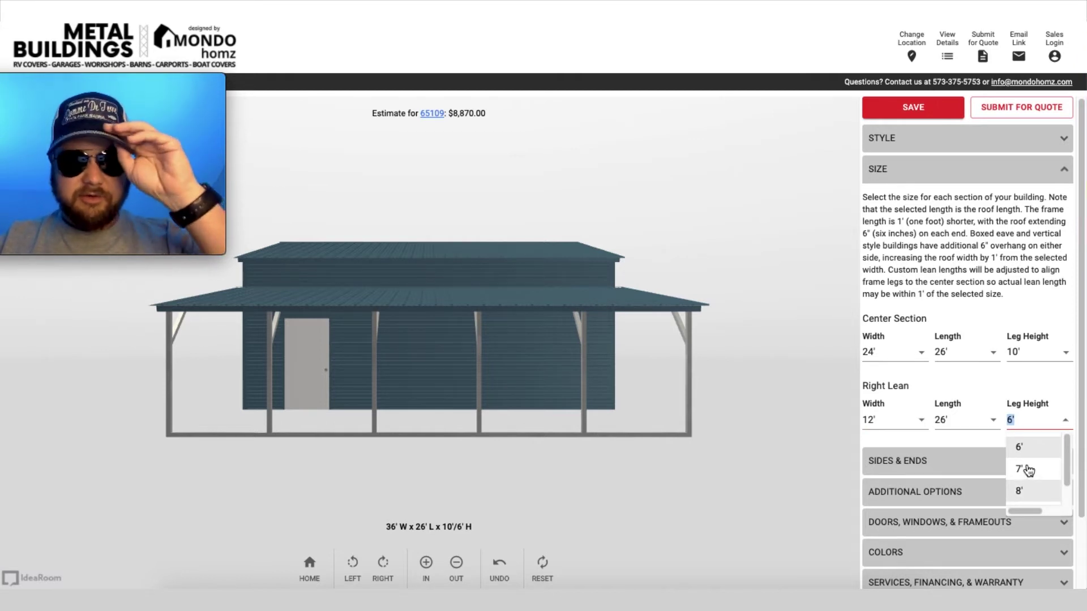
click(1022, 491)
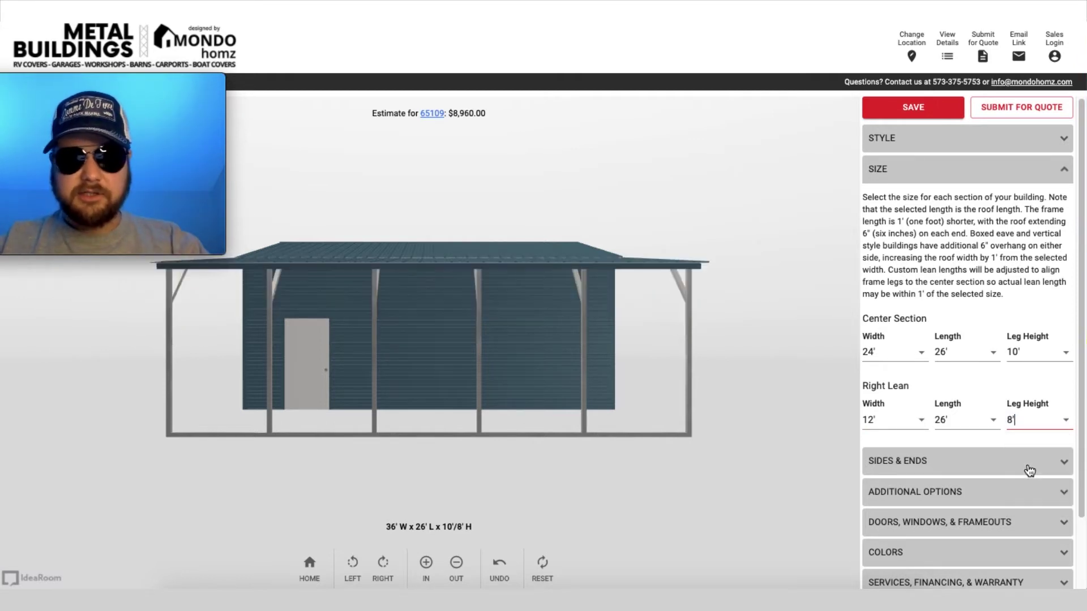
click(1026, 422)
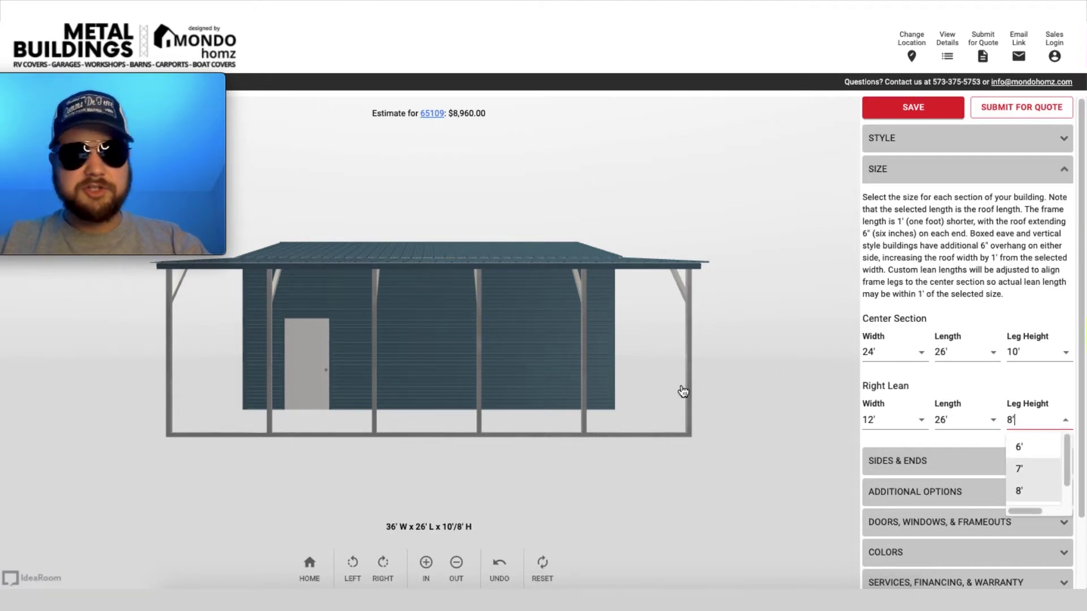
key(Return)
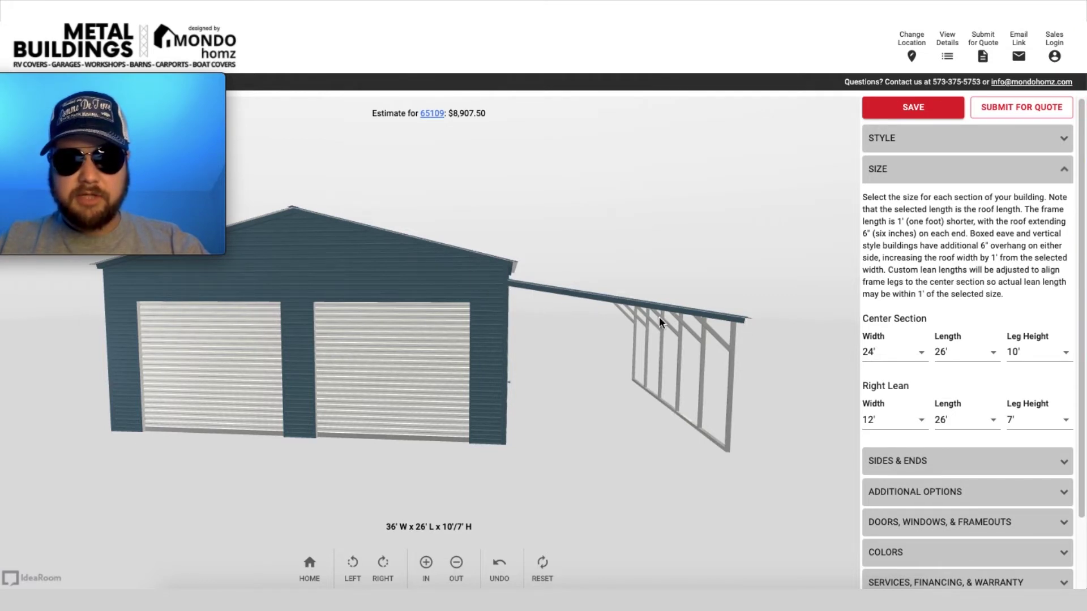
Orbit the building to inspect the 12' lean-to, ending on a frontal gable view
drag(730, 234, 362, 266)
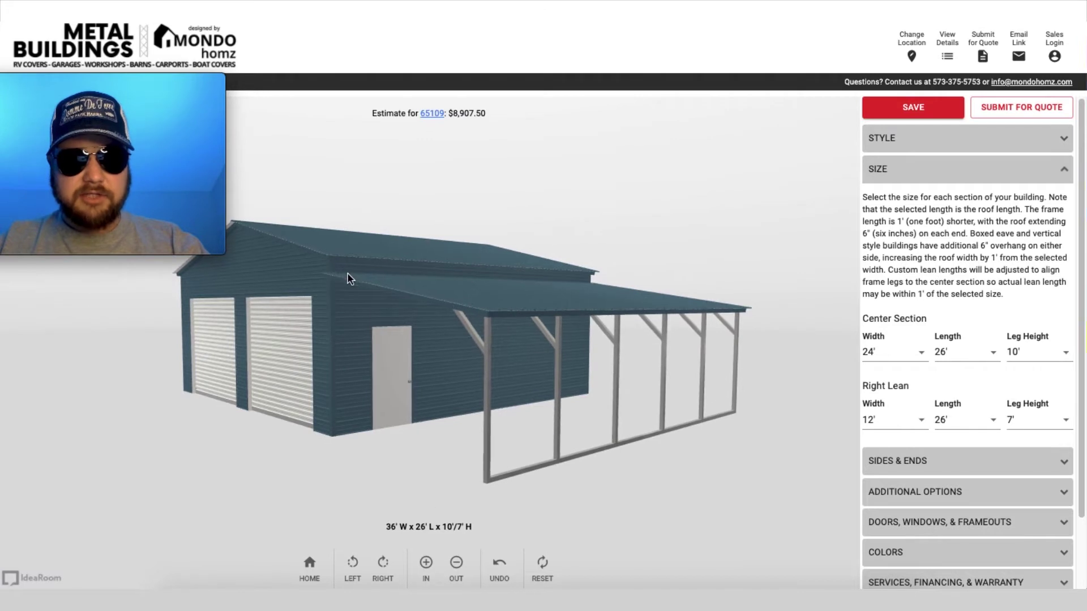
drag(654, 224, 383, 280)
drag(604, 209, 470, 317)
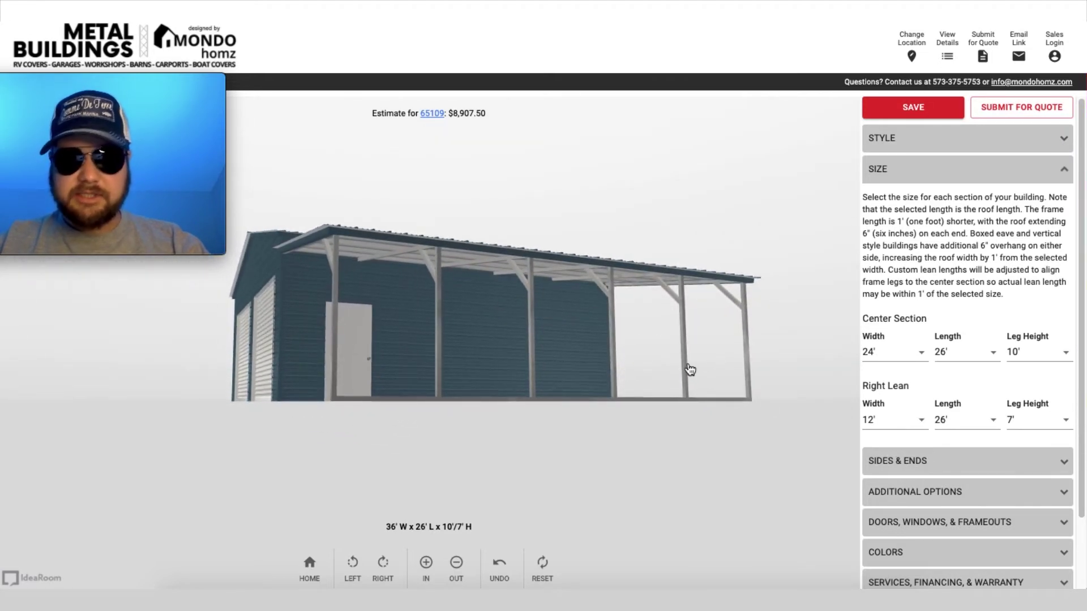
Set the right lean section's right sidewall to Fully Enclosed
click(670, 381)
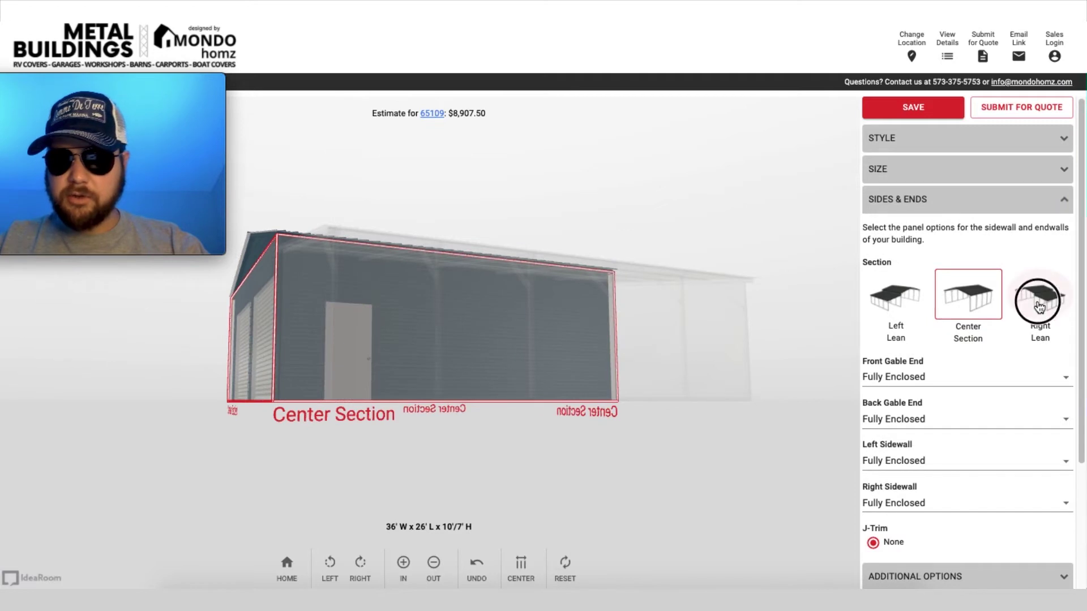
click(1039, 297)
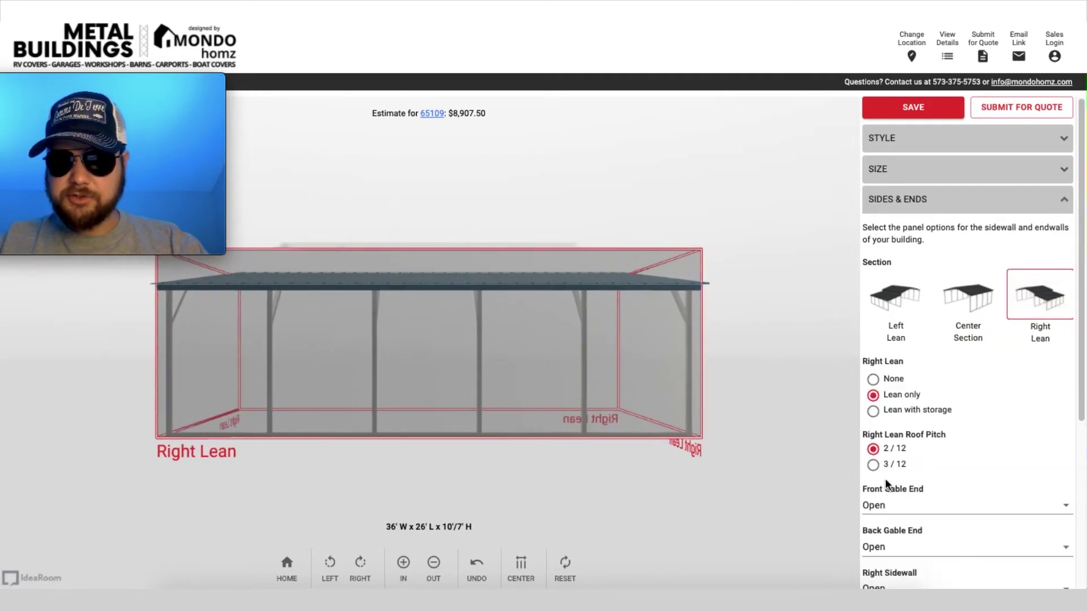
scroll(891, 478, down, 3)
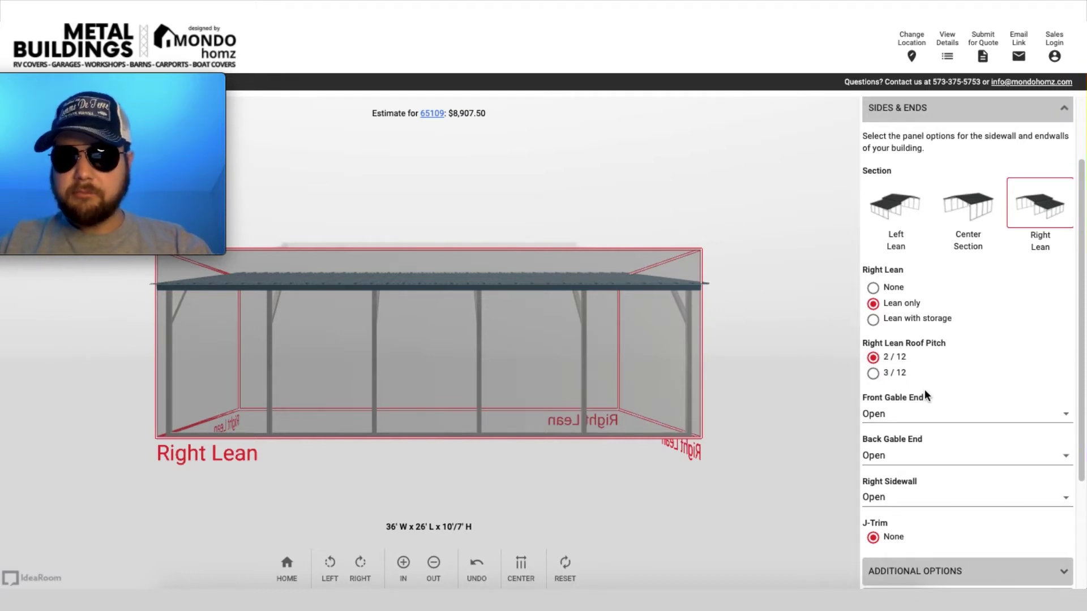
click(905, 497)
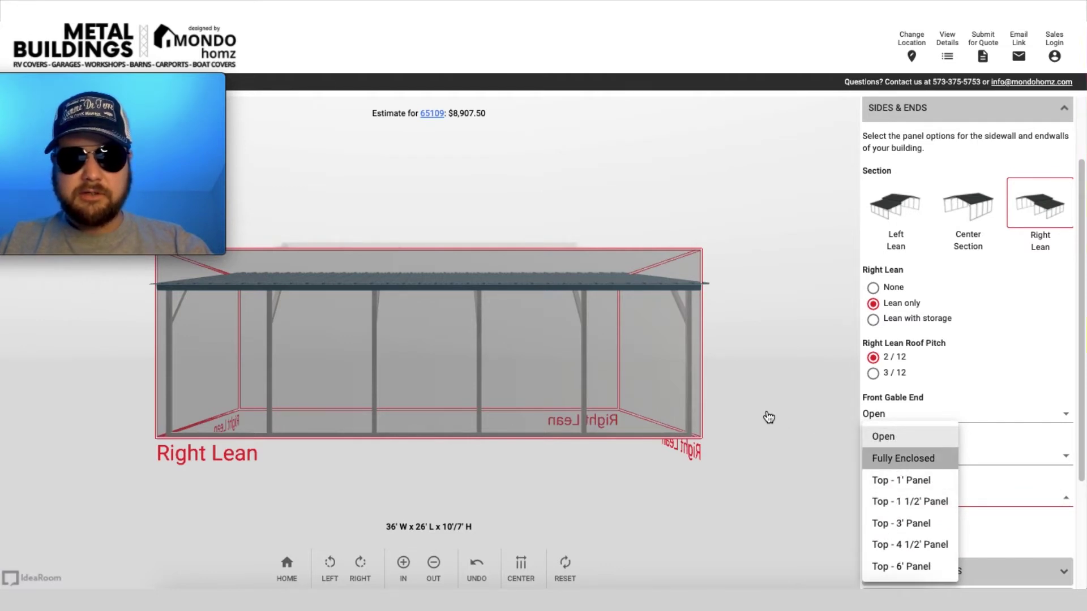
key(Return)
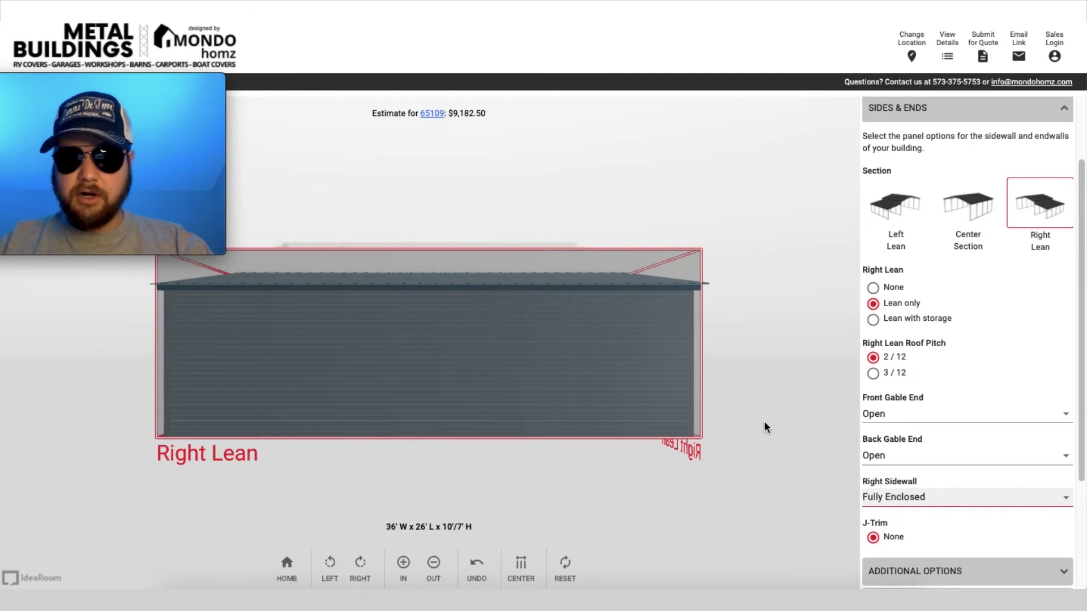
scroll(999, 475, down, 3)
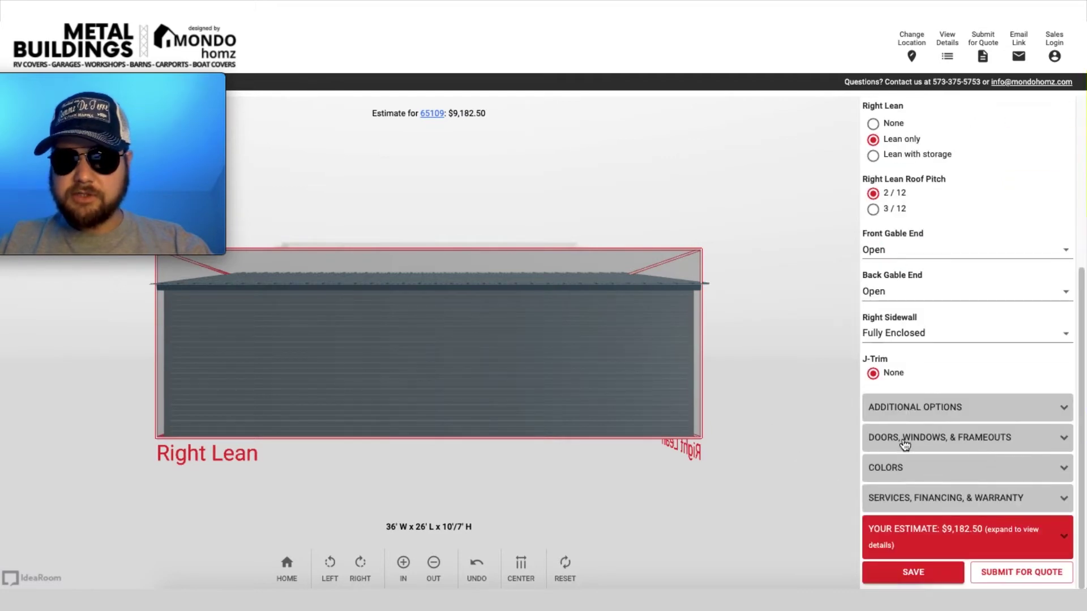
Set the side wall and gable end siding panels to Vertical under Additional Options
click(928, 419)
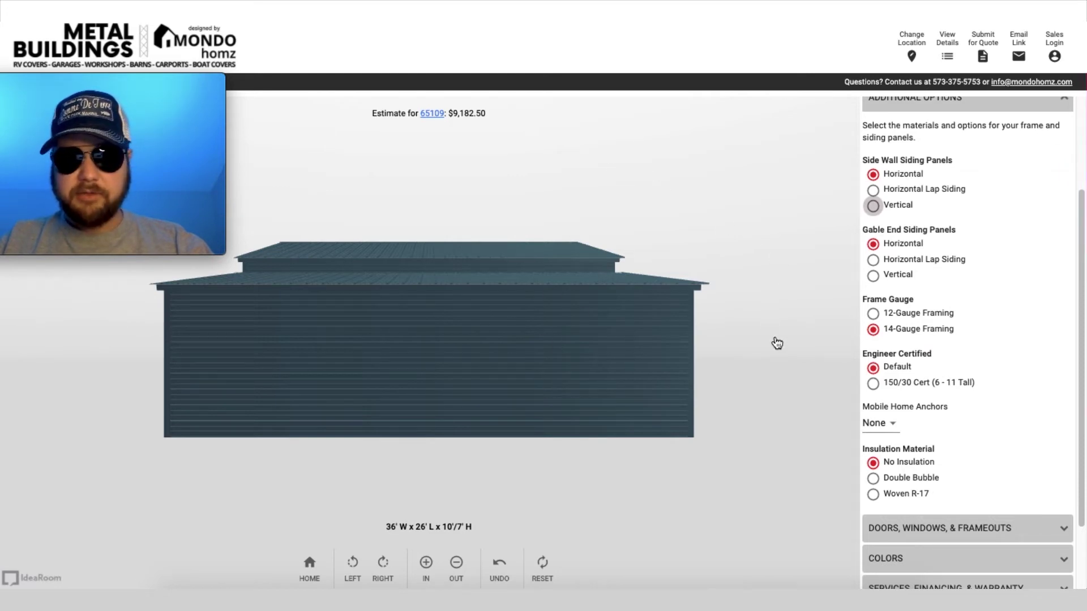
drag(769, 366, 650, 334)
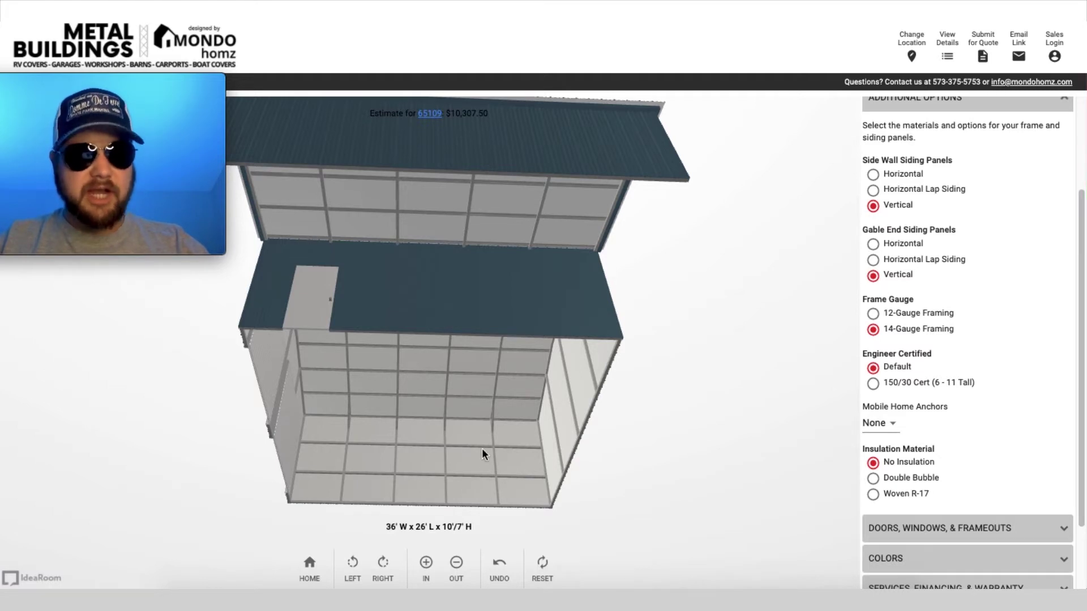
Choose 150/30 Cert engineer certification and Woven R-17 insulation material
click(874, 383)
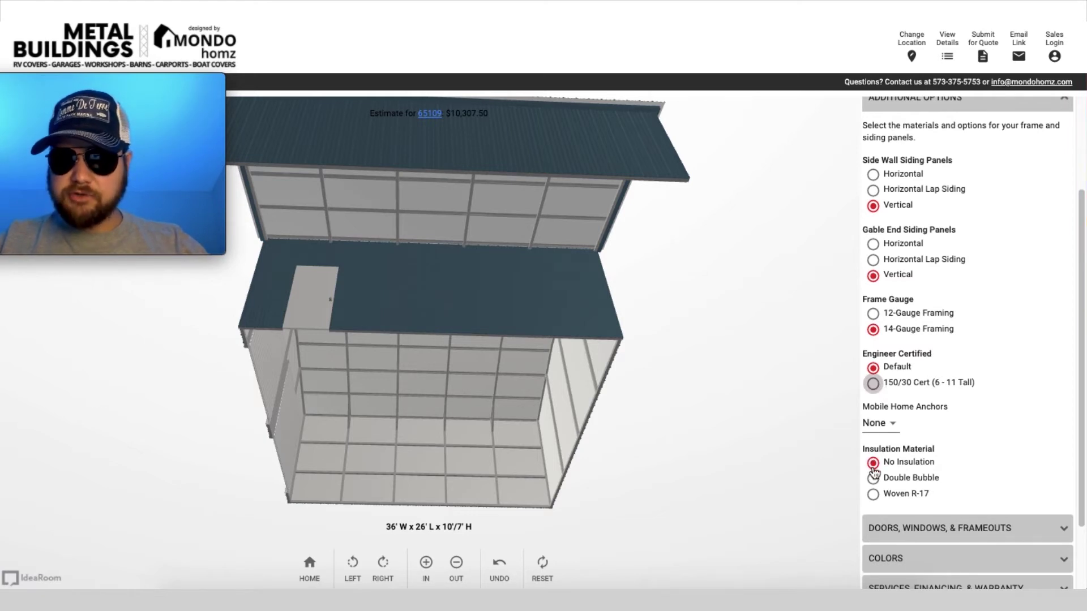
click(873, 494)
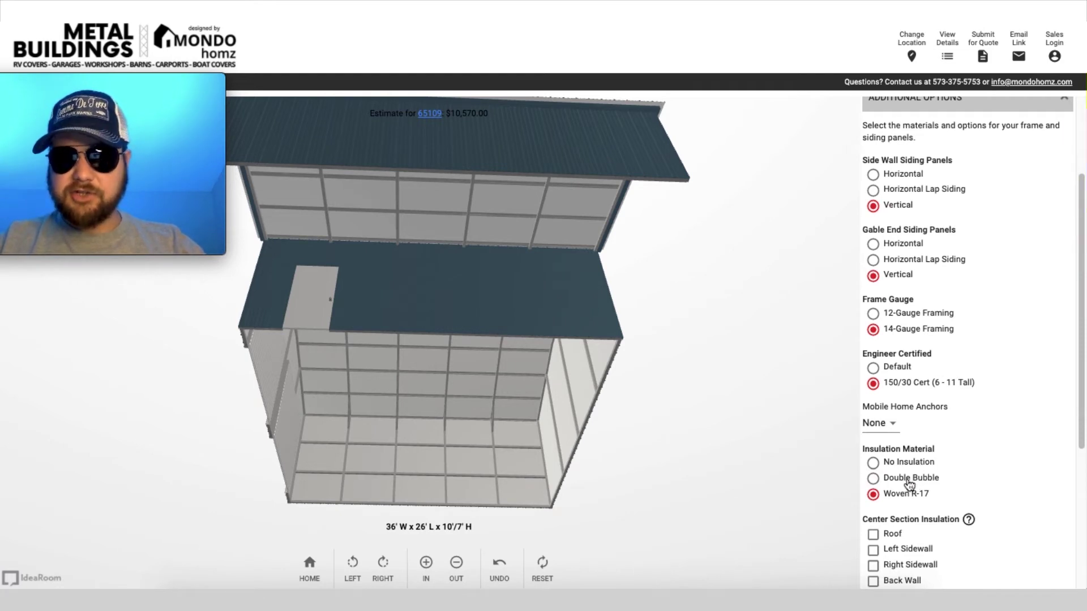
scroll(970, 442, down, 3)
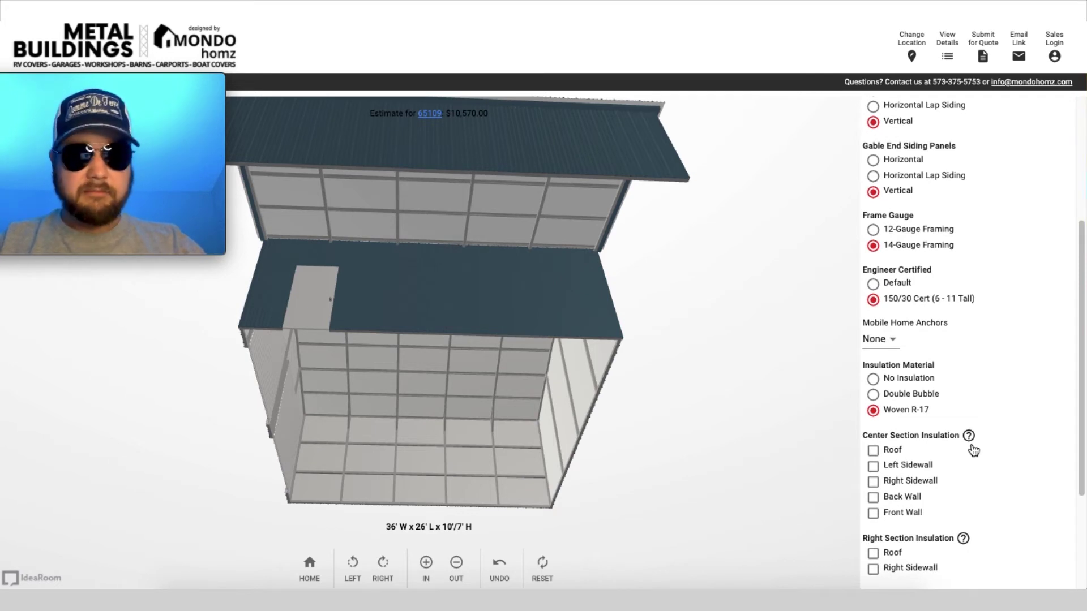
scroll(972, 449, down, 1)
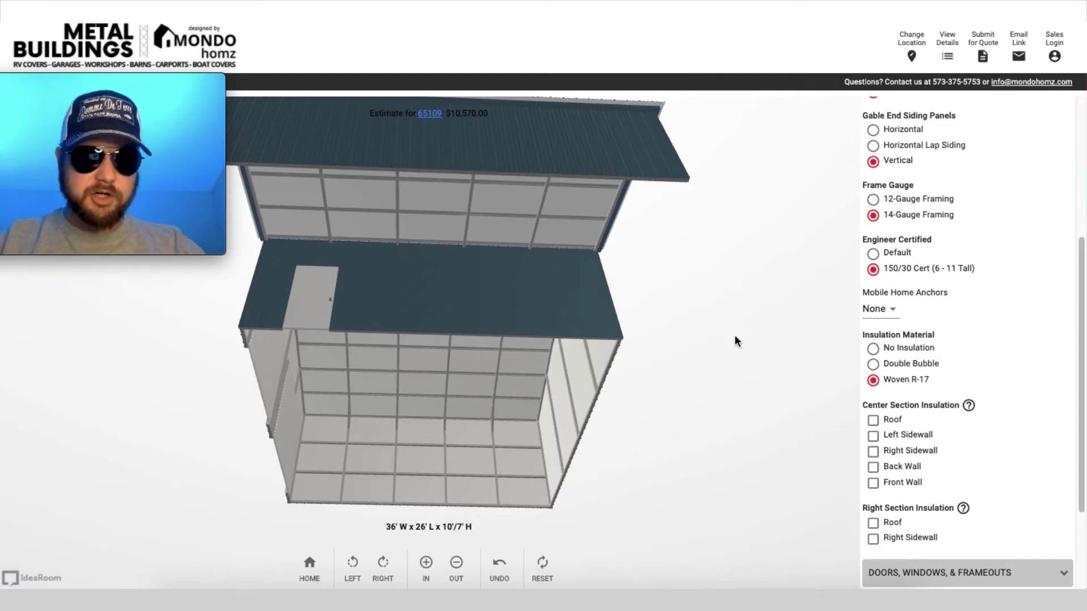
drag(765, 383, 810, 422)
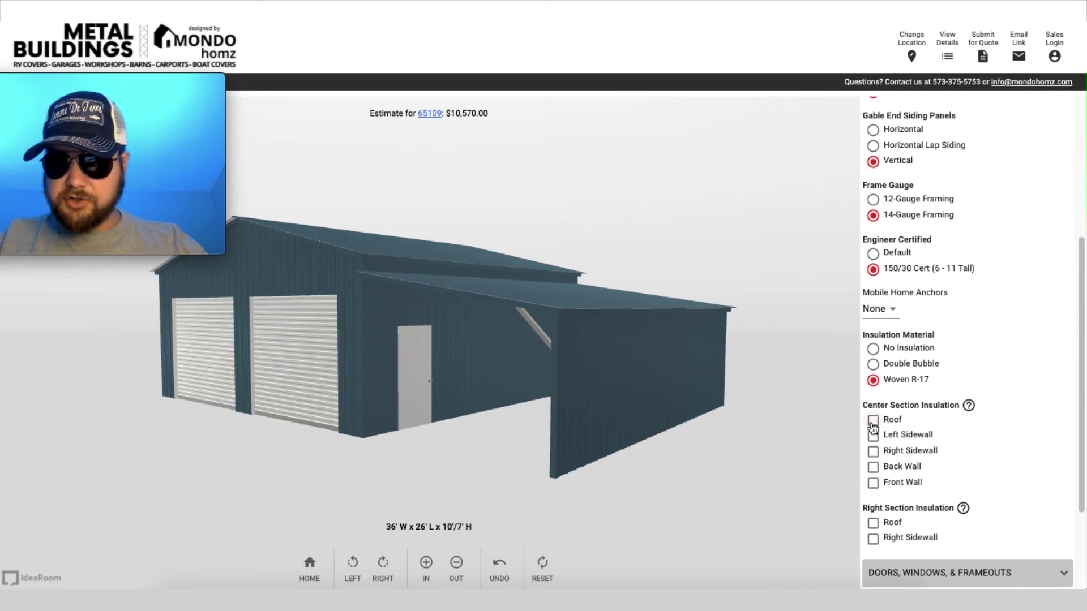
Tick Roof, Left and Right Sidewall, Back Wall and Front Wall under Center Section Insulation
drag(481, 474, 587, 473)
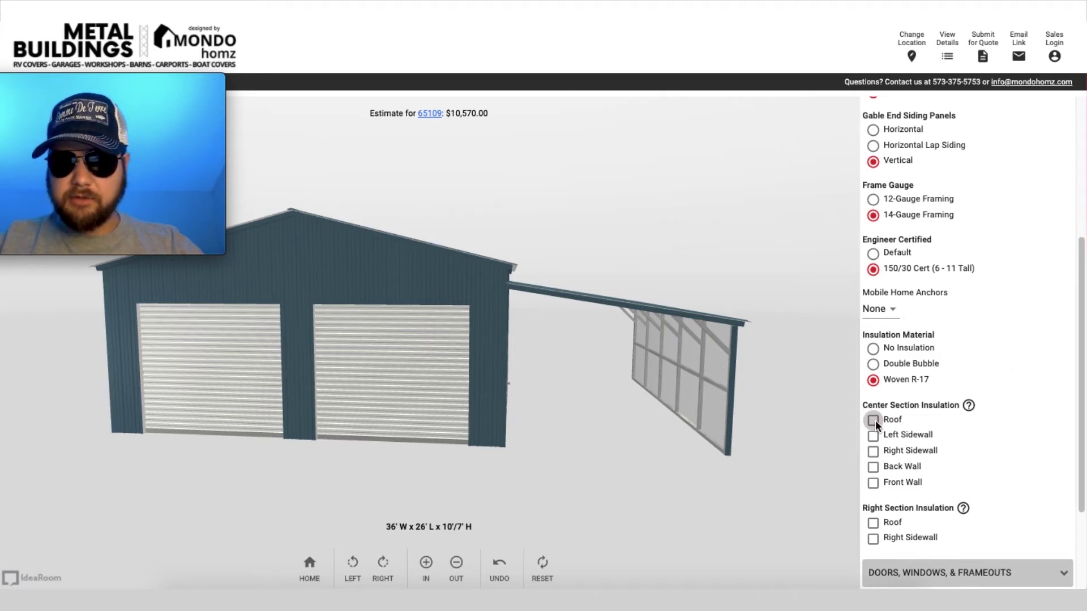
click(684, 458)
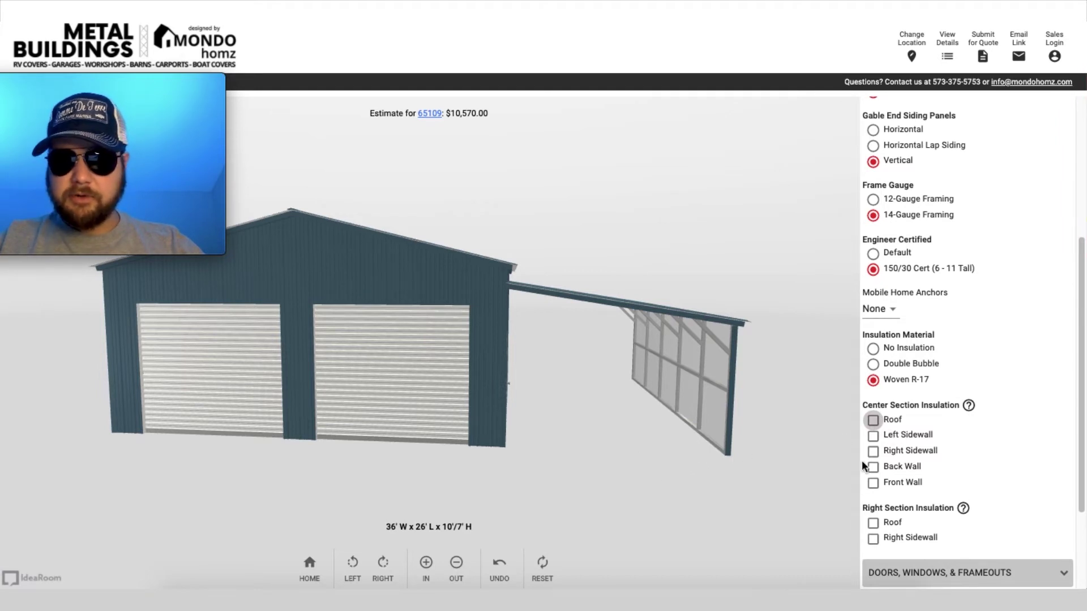
drag(783, 459, 747, 501)
scroll(1047, 532, down, 3)
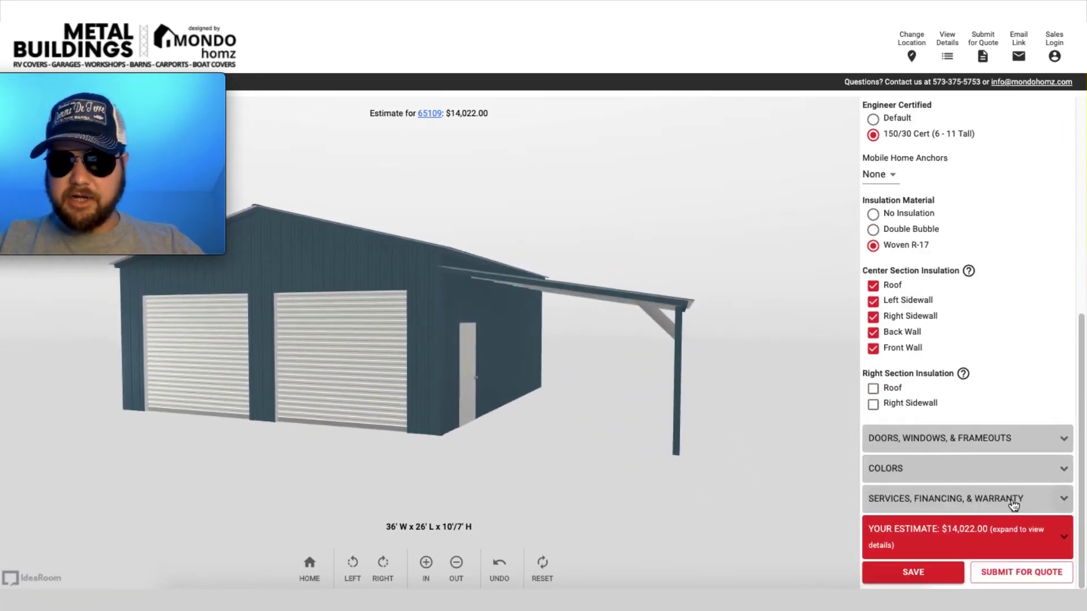
In the building colours, set both the gable end walls and the side walls to Clay
click(930, 479)
scroll(974, 544, down, 5)
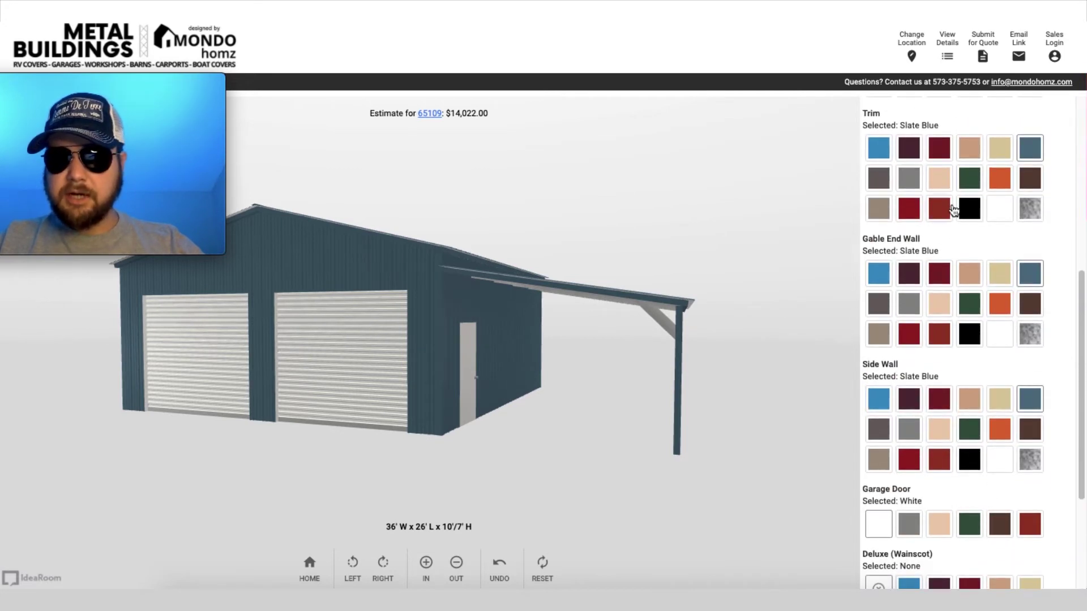
scroll(945, 181, up, 4)
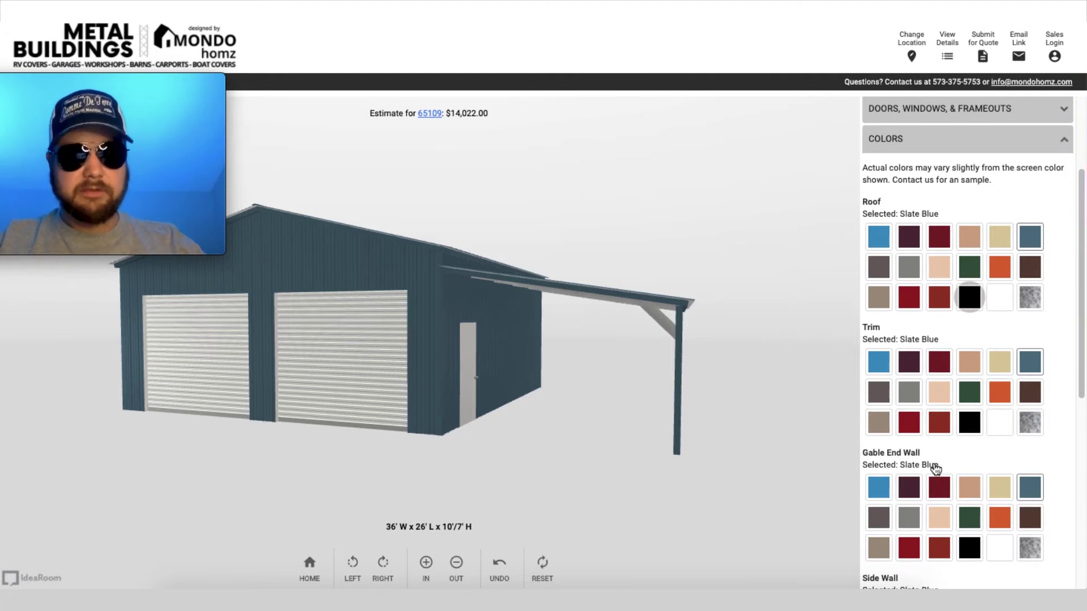
scroll(935, 470, down, 2)
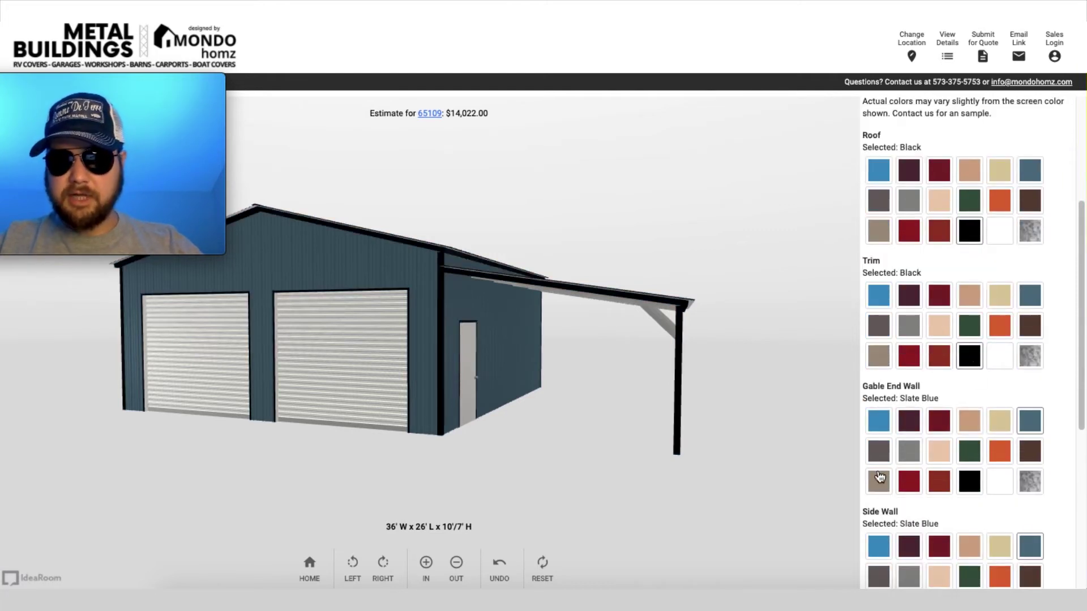
click(876, 488)
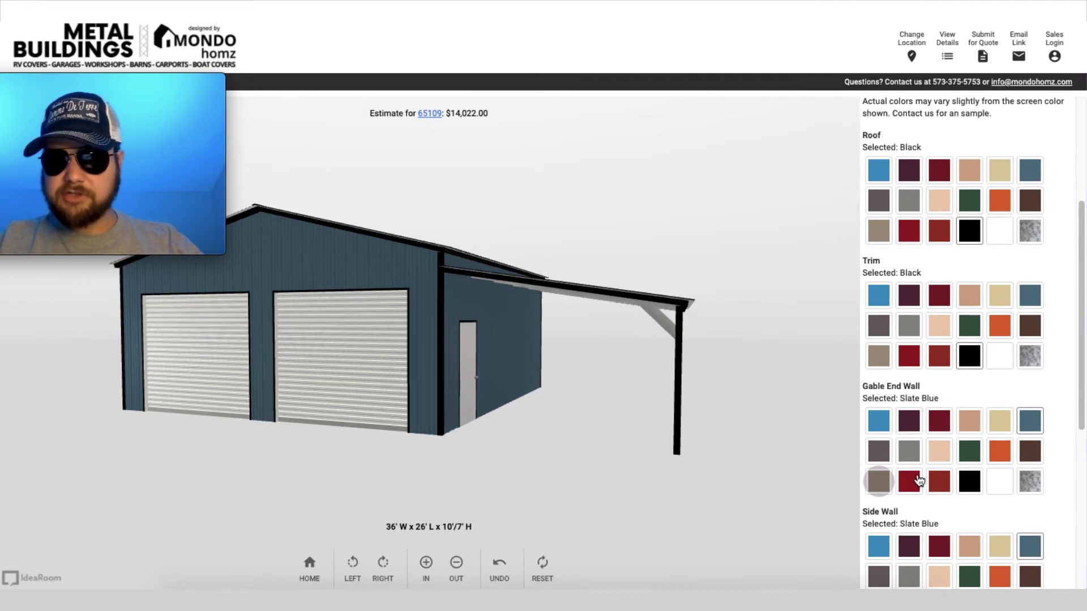
scroll(919, 480, down, 1)
scroll(880, 529, down, 3)
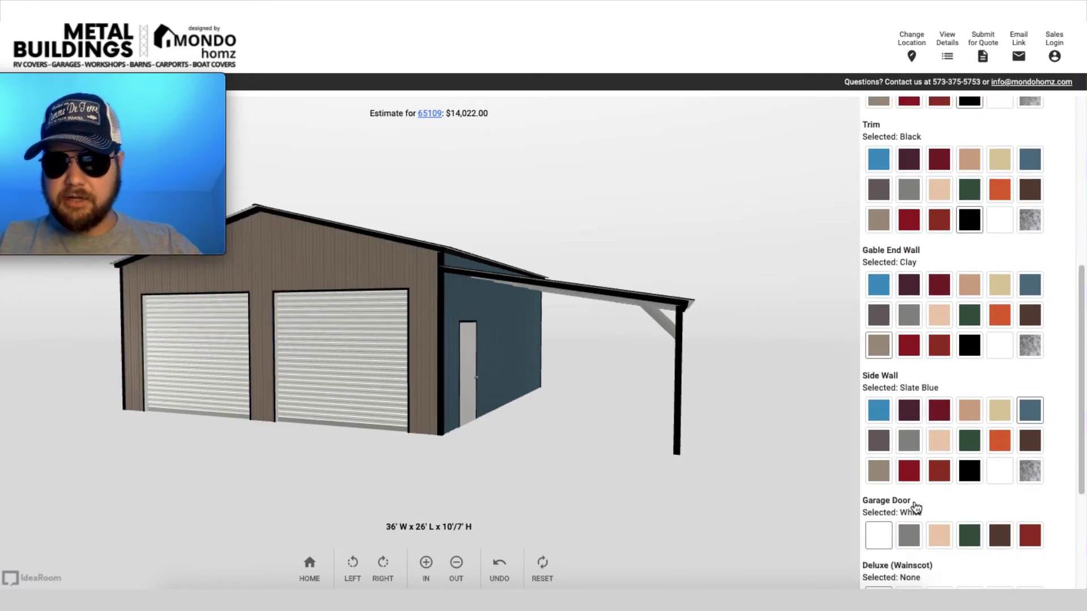
click(883, 474)
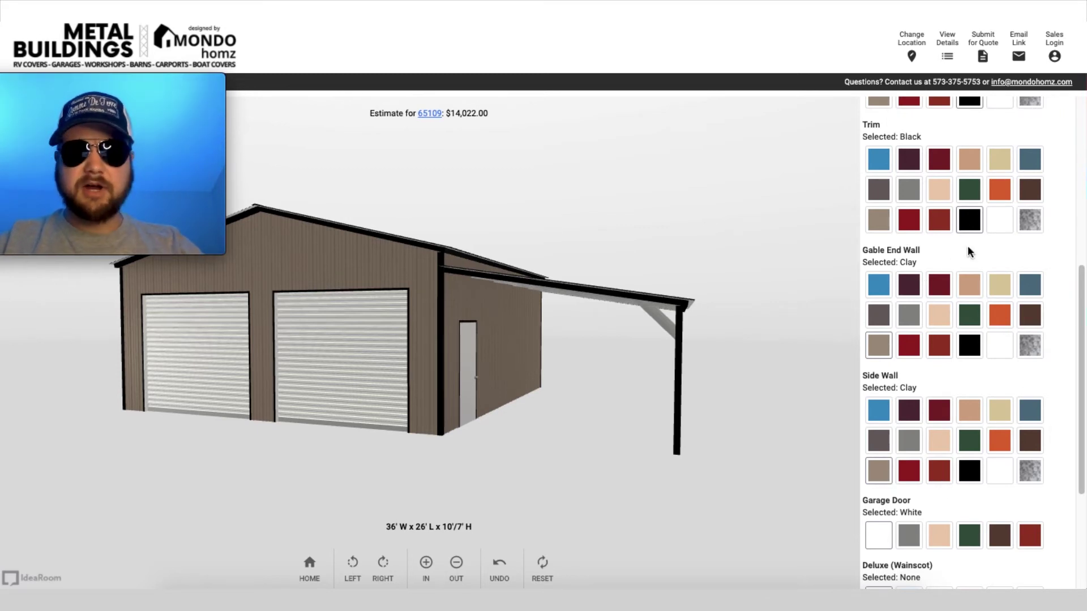
click(776, 175)
drag(776, 176, 618, 243)
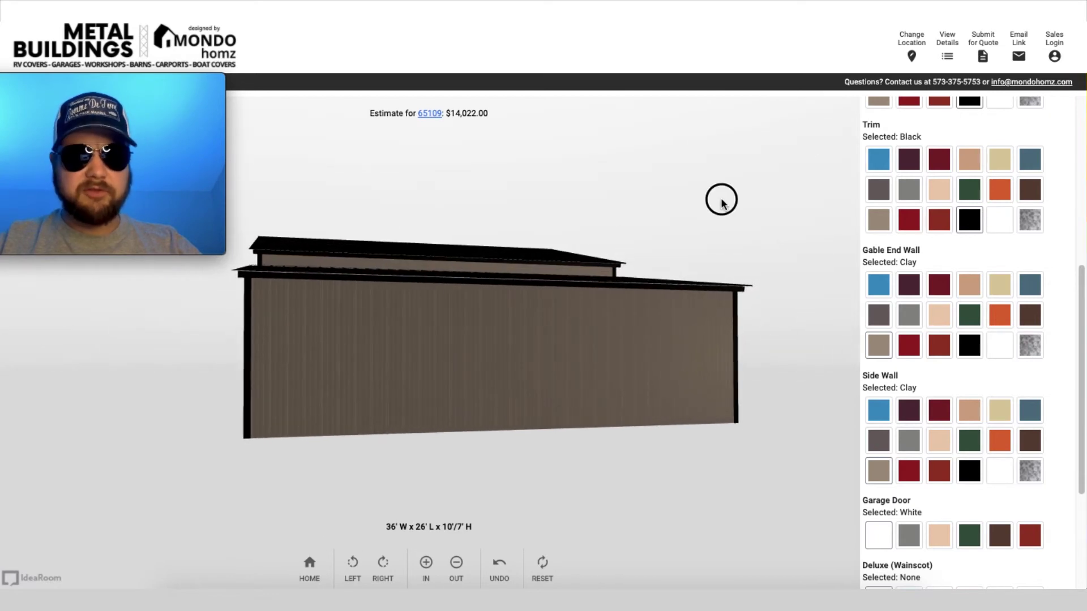
drag(711, 202, 684, 206)
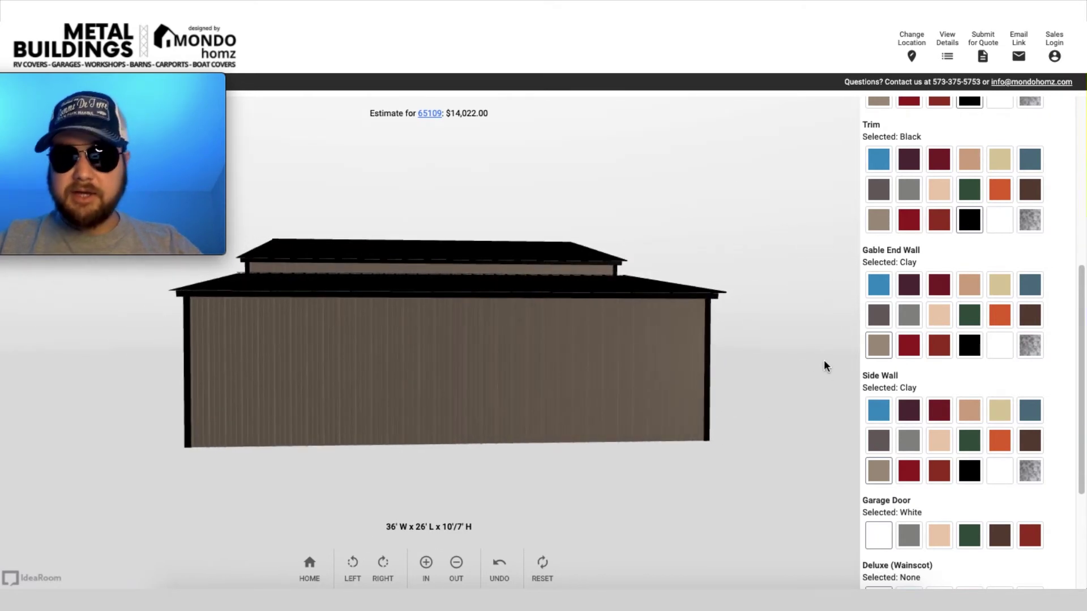
scroll(1019, 415, down, 2)
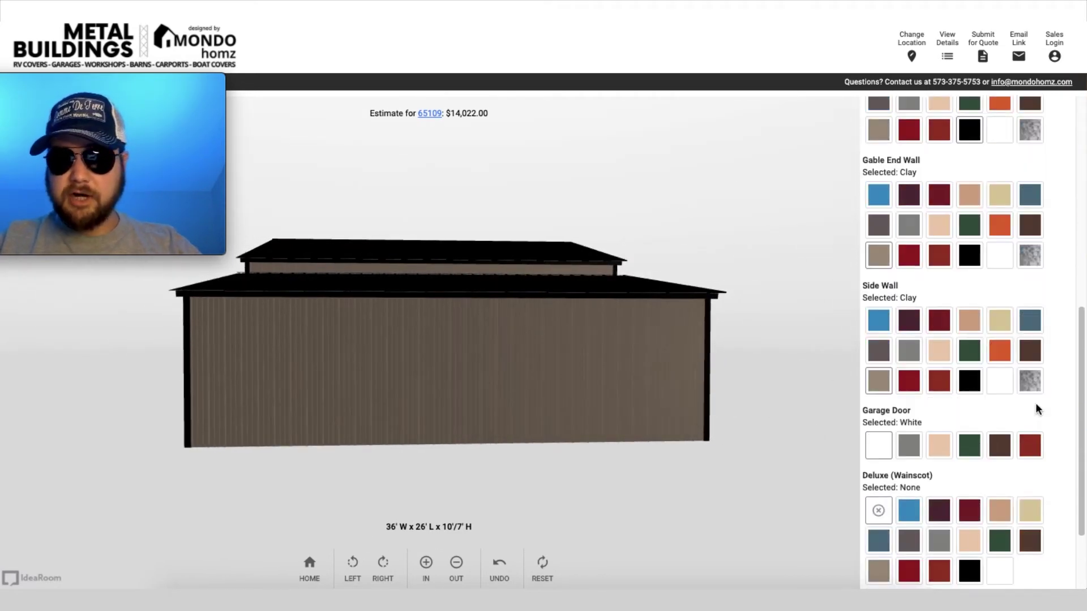
click(976, 574)
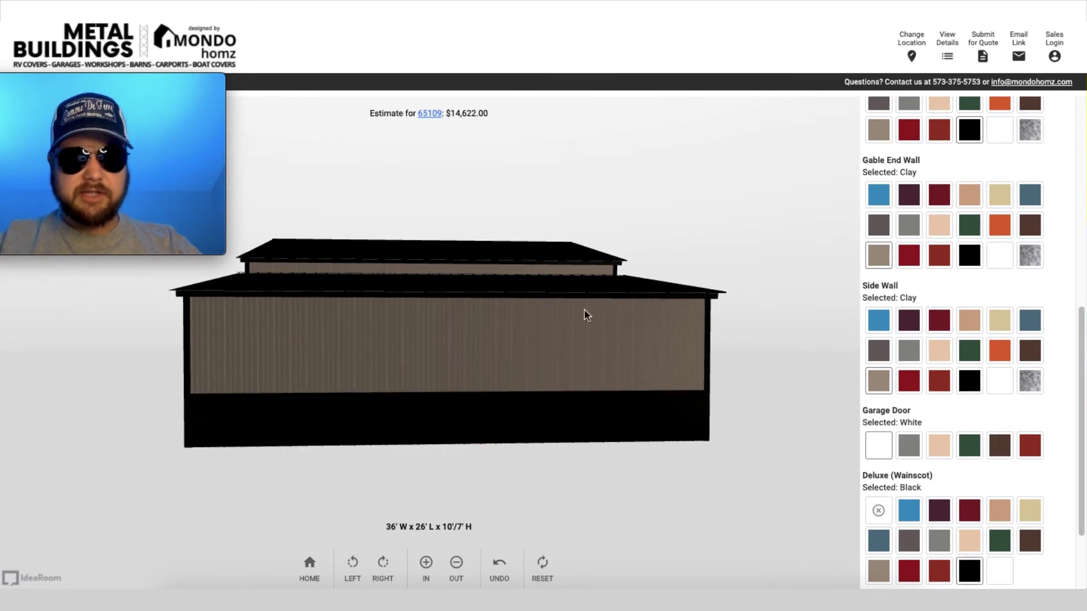
drag(765, 211, 745, 191)
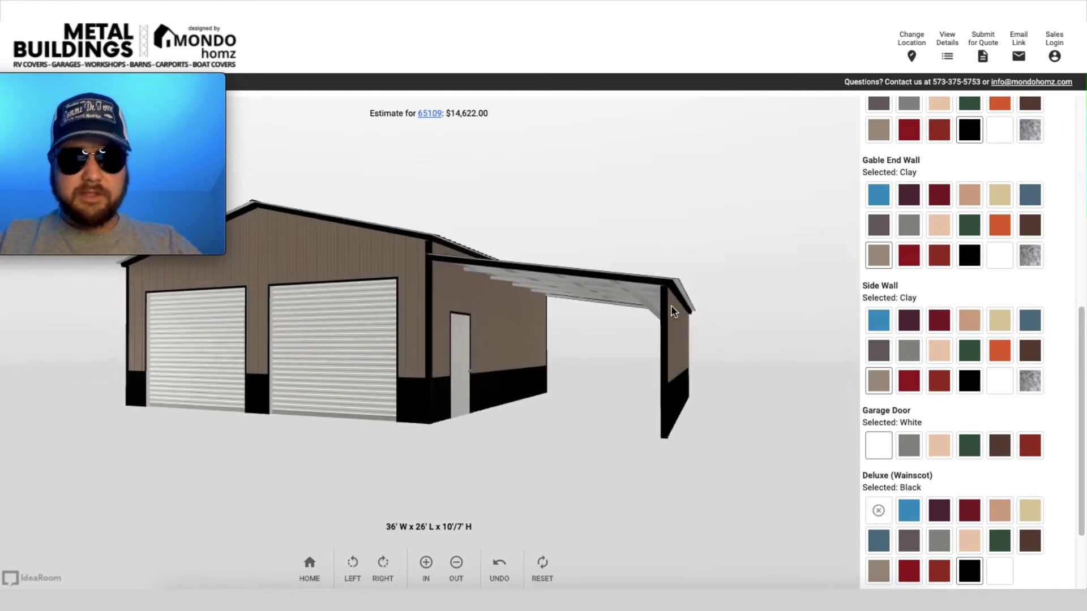
drag(597, 385, 492, 381)
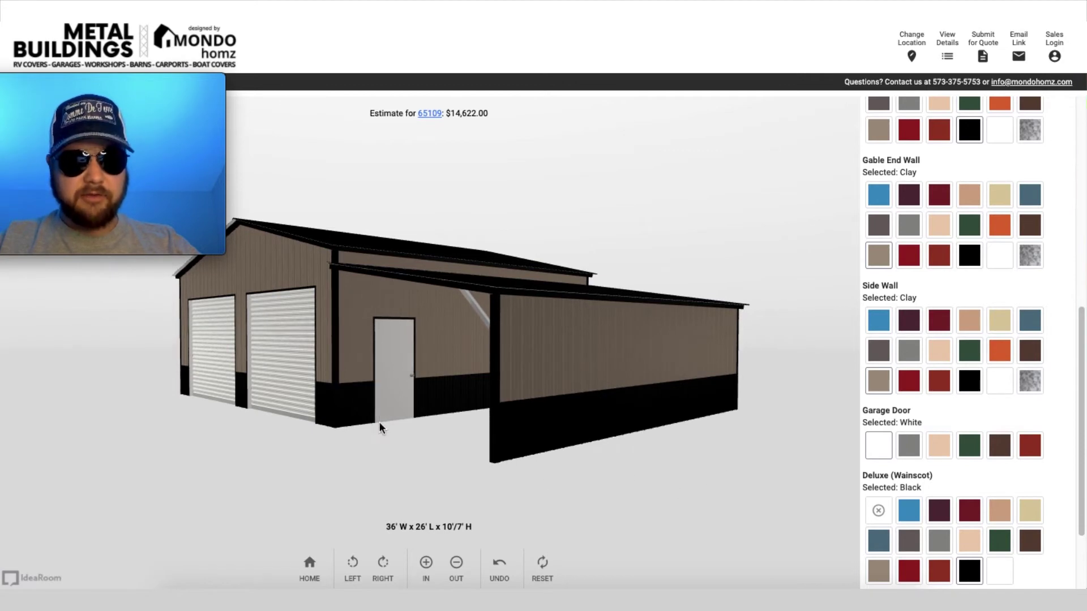
drag(425, 432, 630, 426)
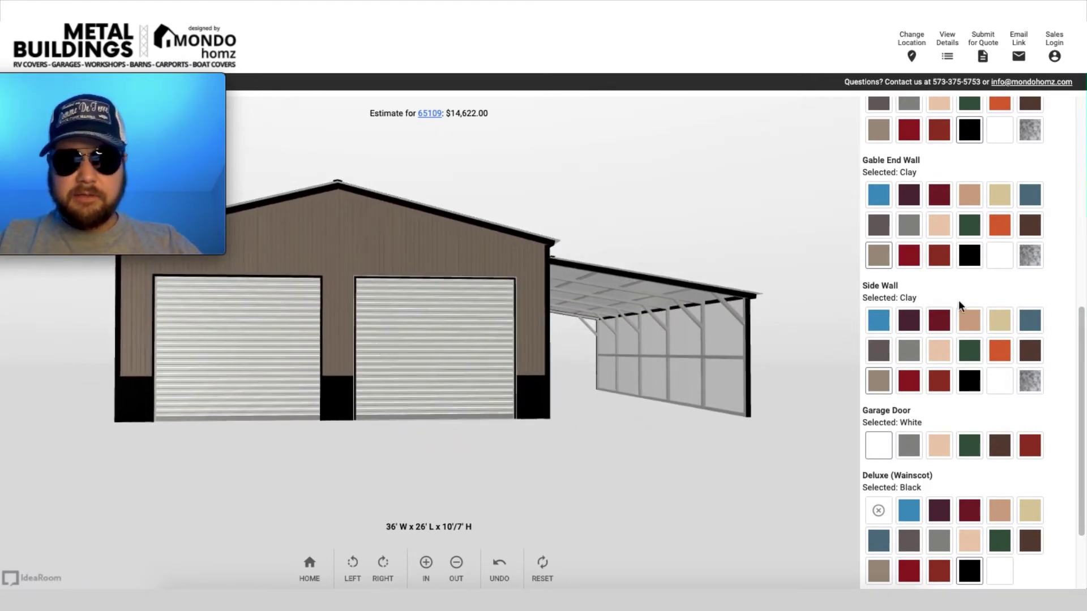
scroll(986, 299, up, 7)
Give the right garage door 45° angled top corners
click(957, 202)
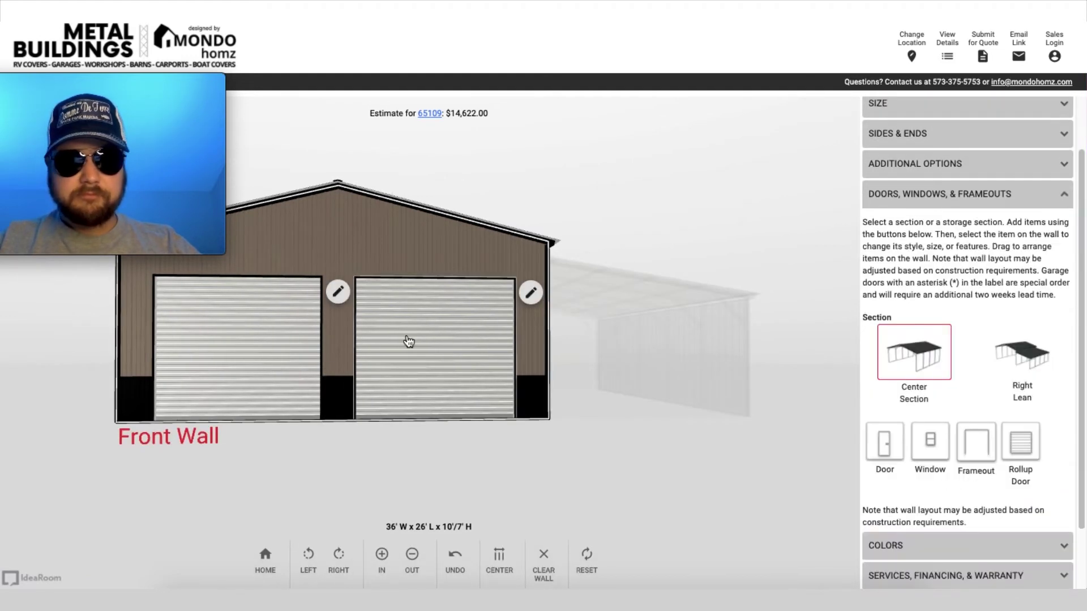
click(408, 340)
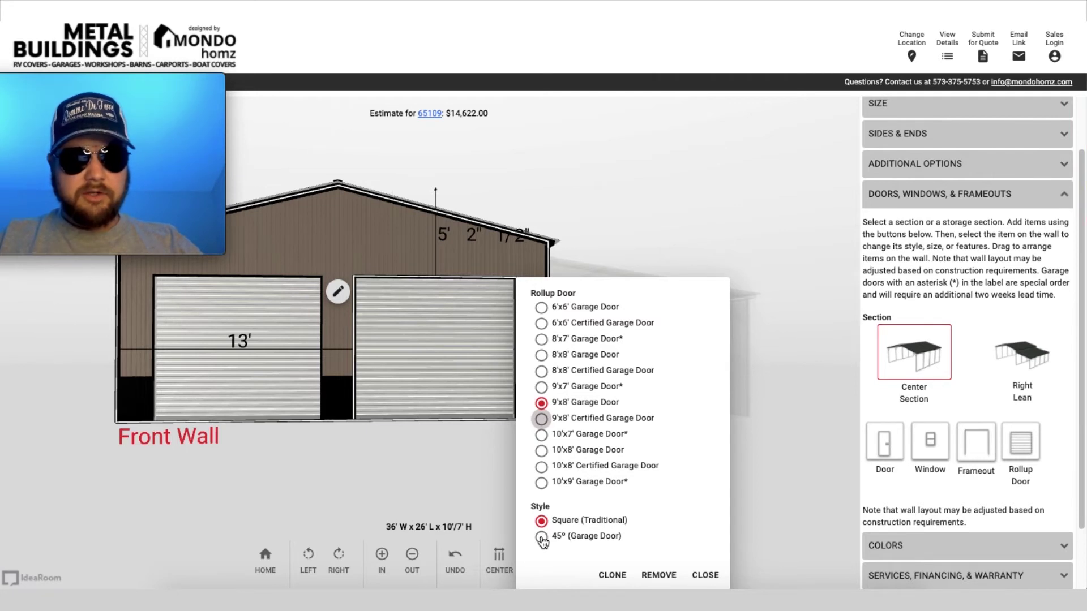
click(541, 537)
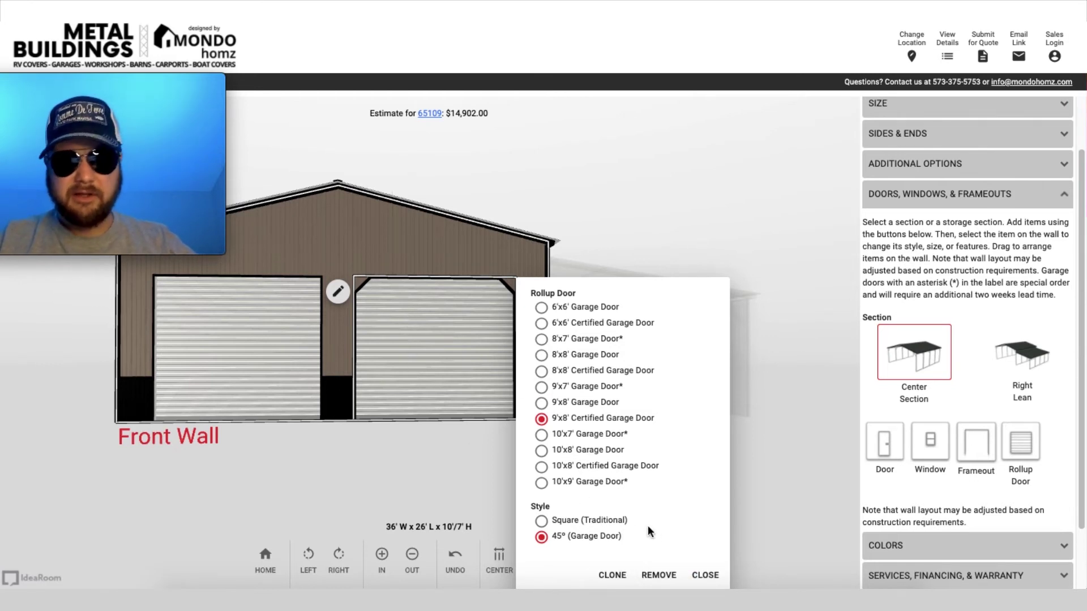
click(704, 577)
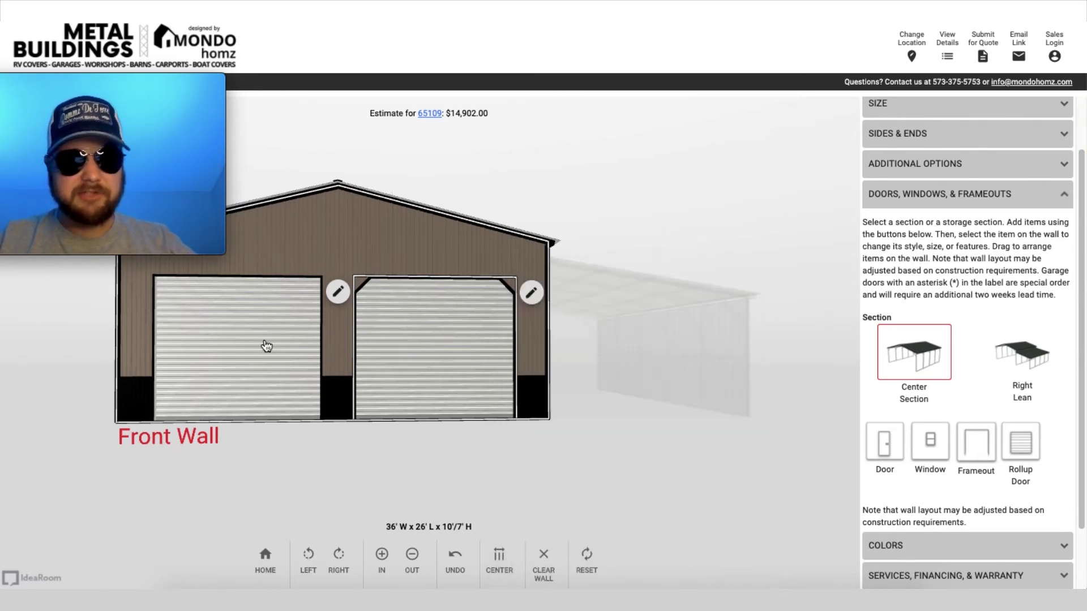
Make the left garage door a 9'x8' Certified door with 45° corners
click(339, 293)
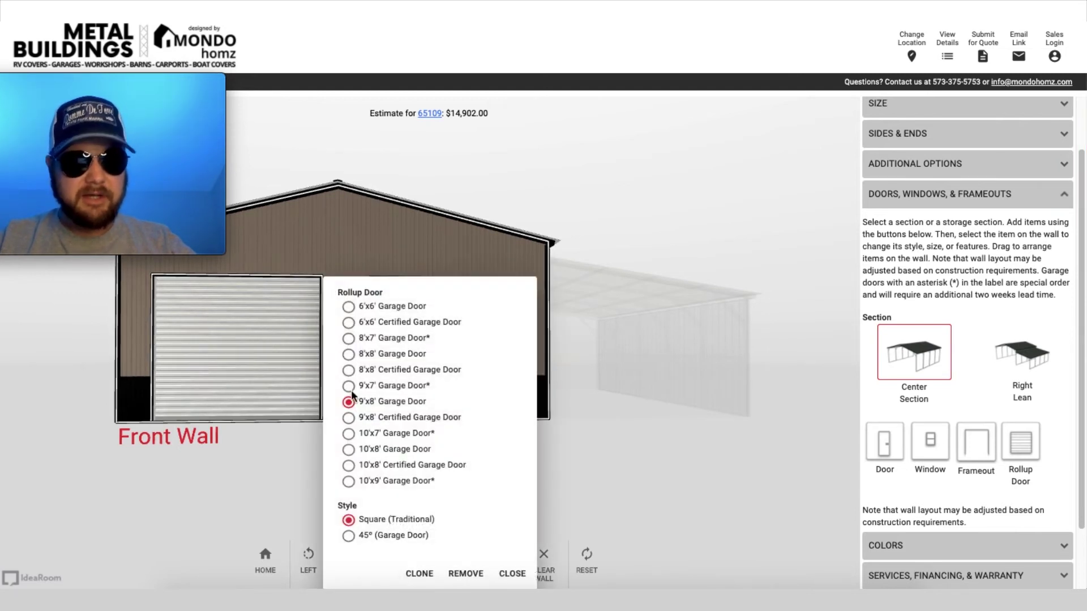
click(349, 420)
click(350, 538)
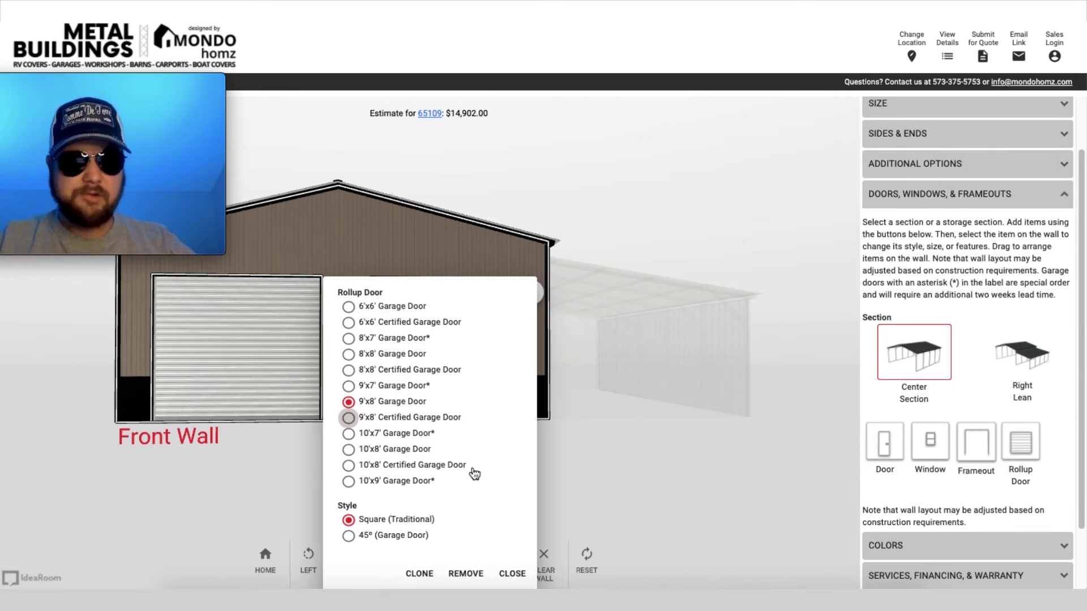
key(Down)
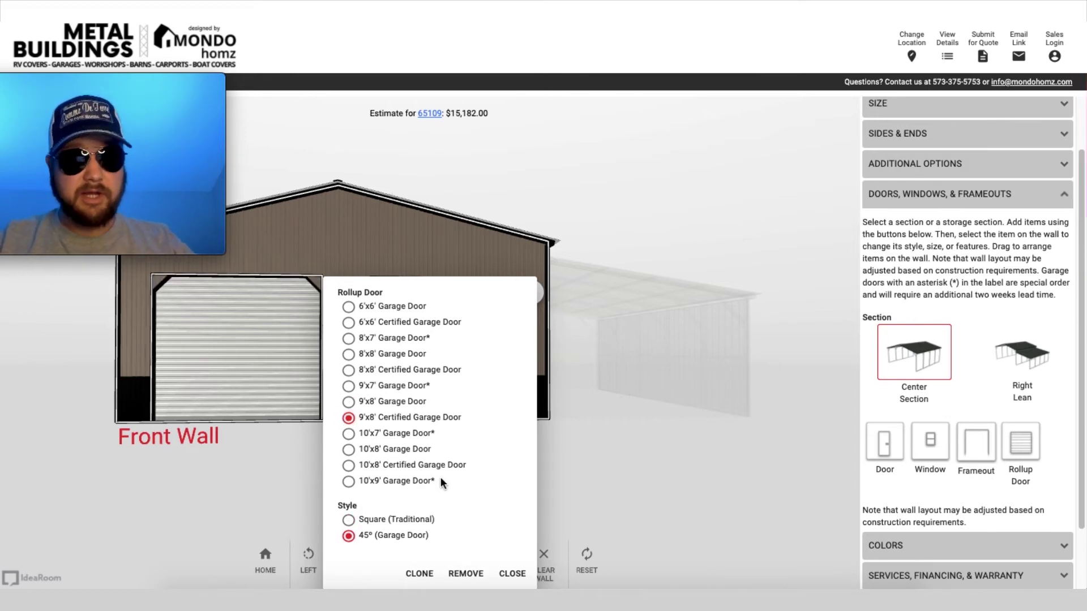
click(504, 574)
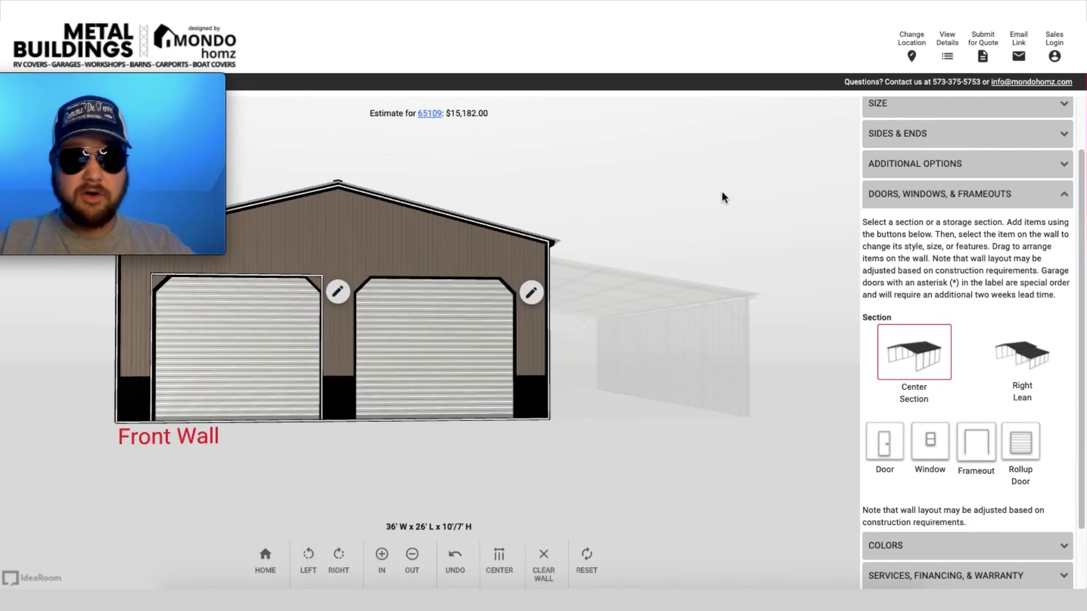
drag(759, 194, 454, 184)
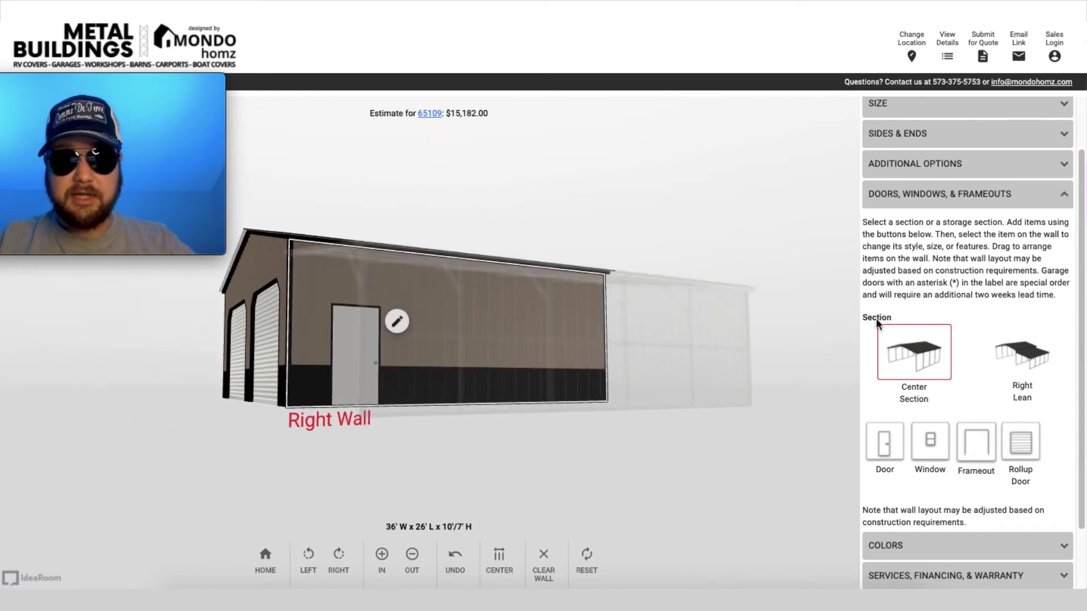
Place a new frameout on the right lean-to's wall
click(1022, 354)
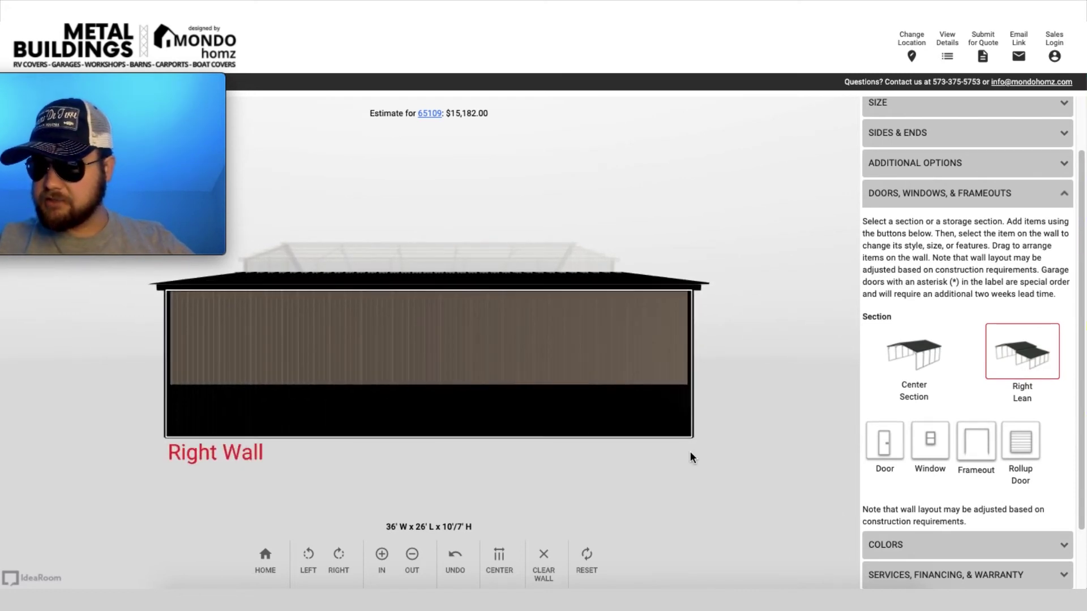
click(974, 446)
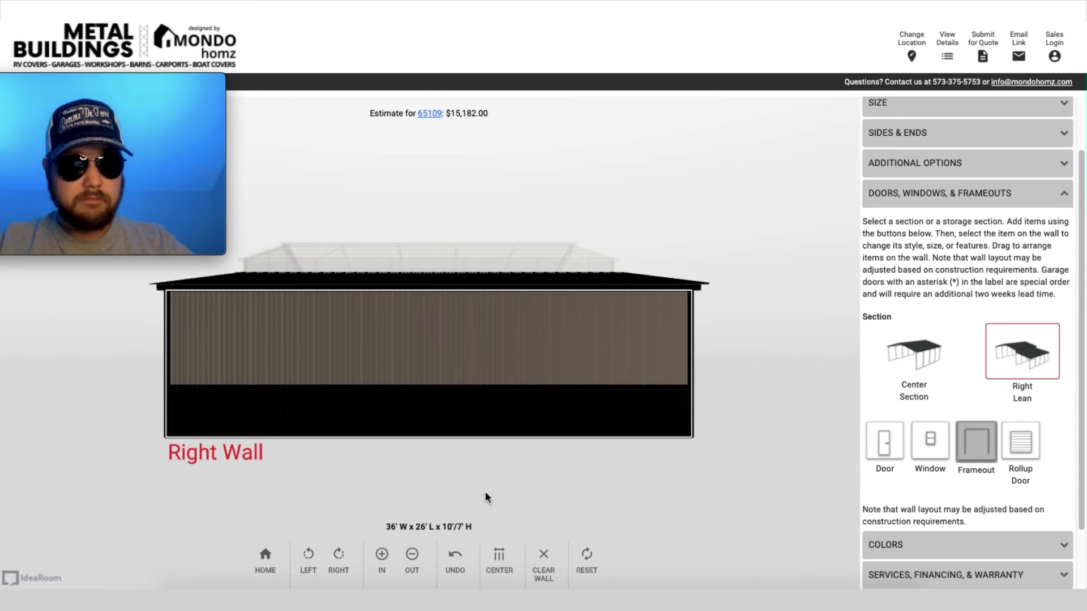
click(427, 391)
click(474, 399)
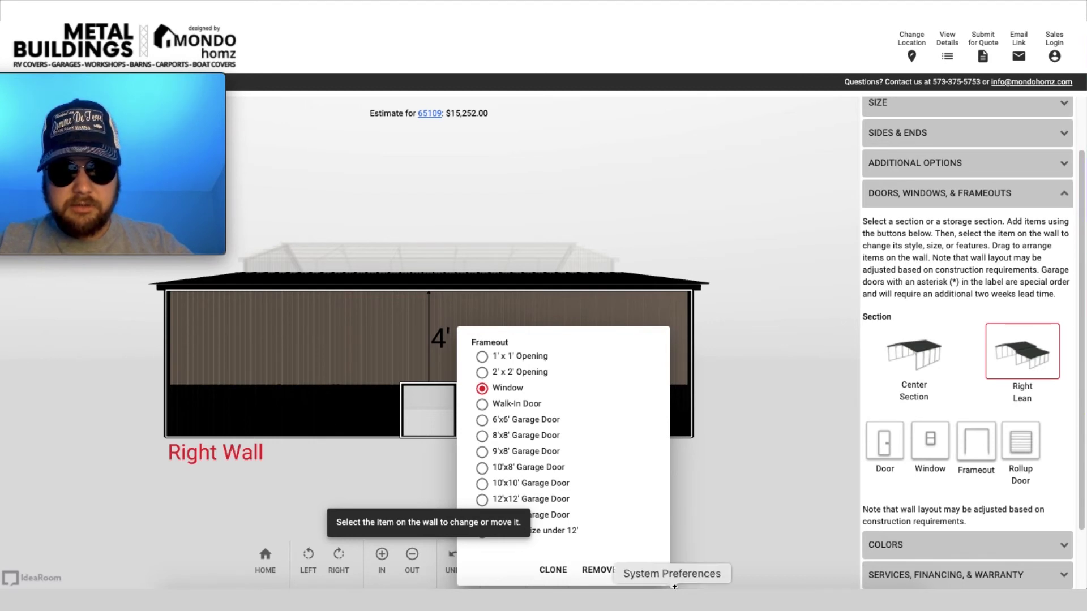
mouse_move(658, 583)
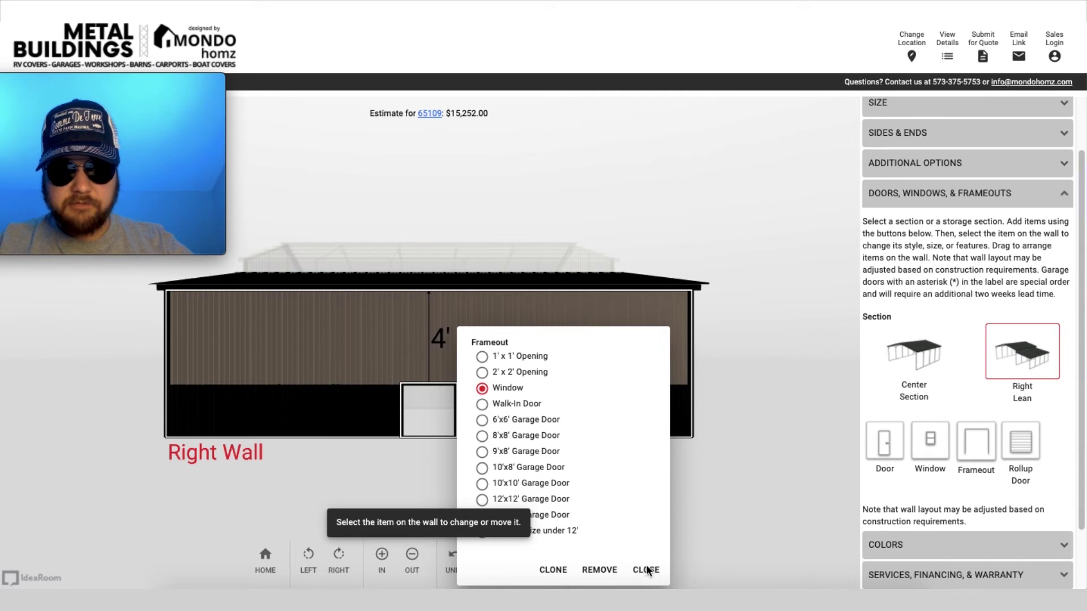
click(646, 570)
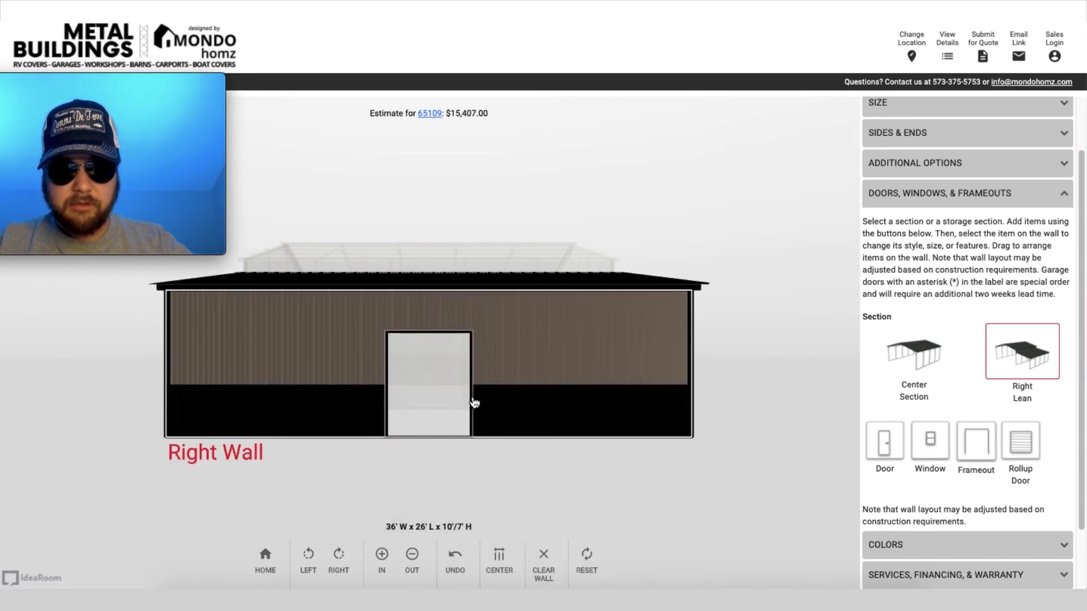
Size the frameout to 11' wide by 6' high with 45° corners
click(470, 400)
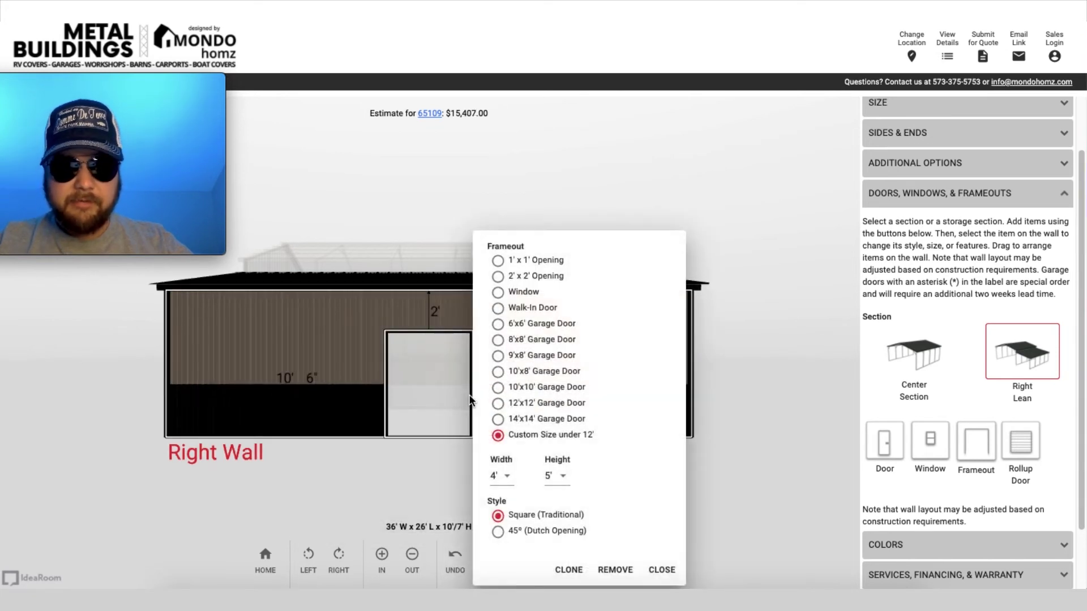
click(501, 476)
click(513, 447)
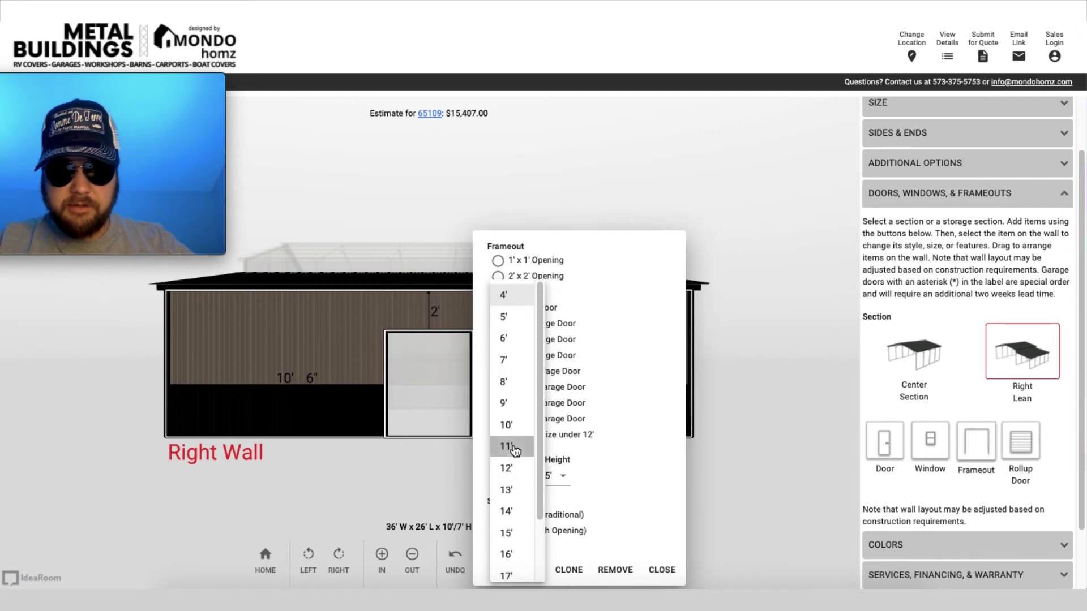
click(563, 480)
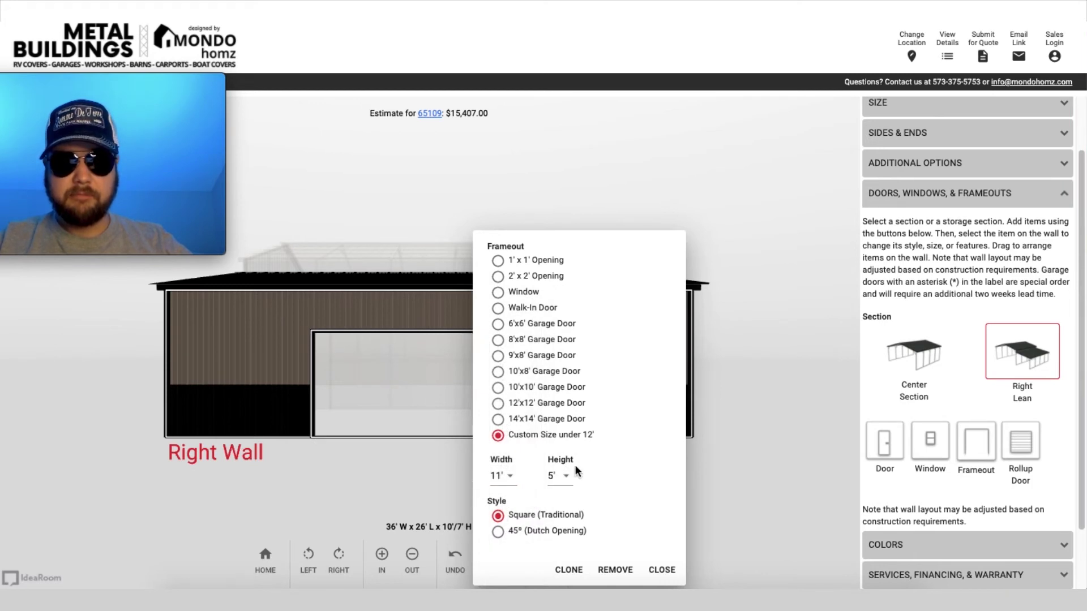
click(562, 480)
click(565, 504)
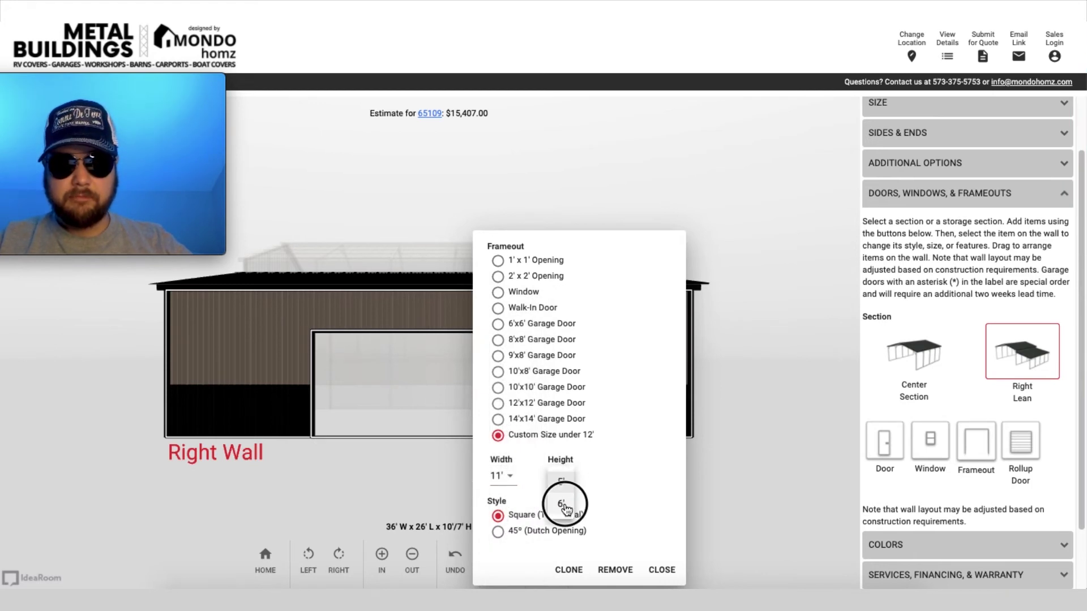
click(613, 464)
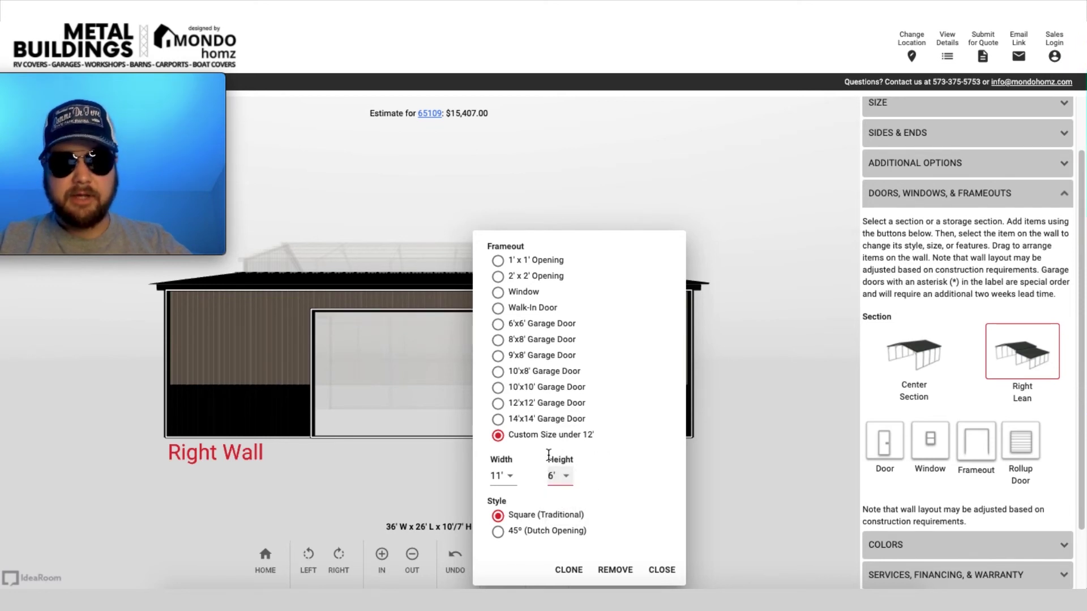
click(496, 537)
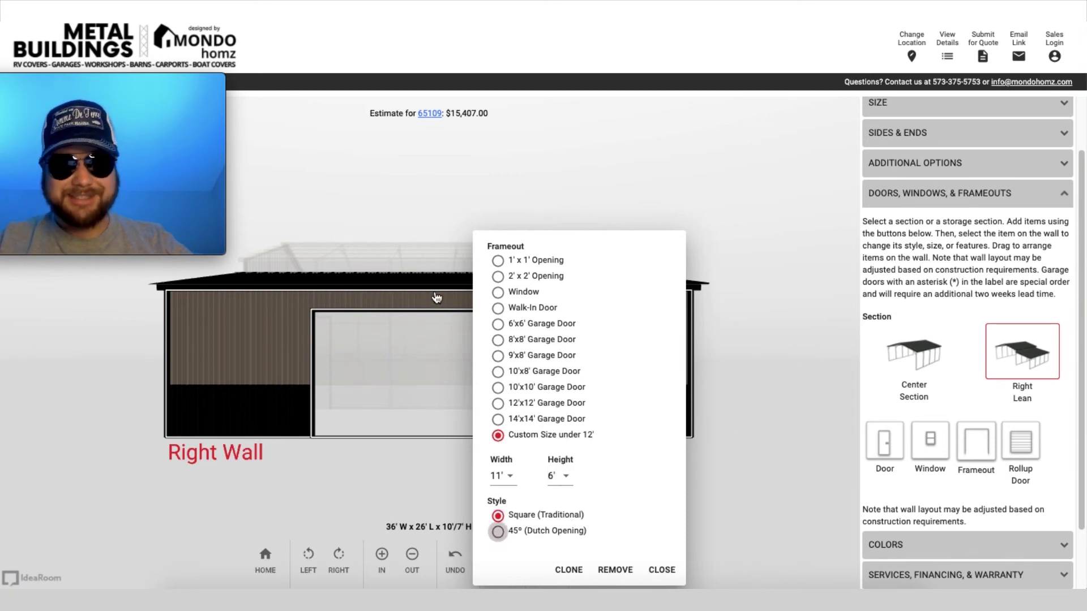
click(498, 532)
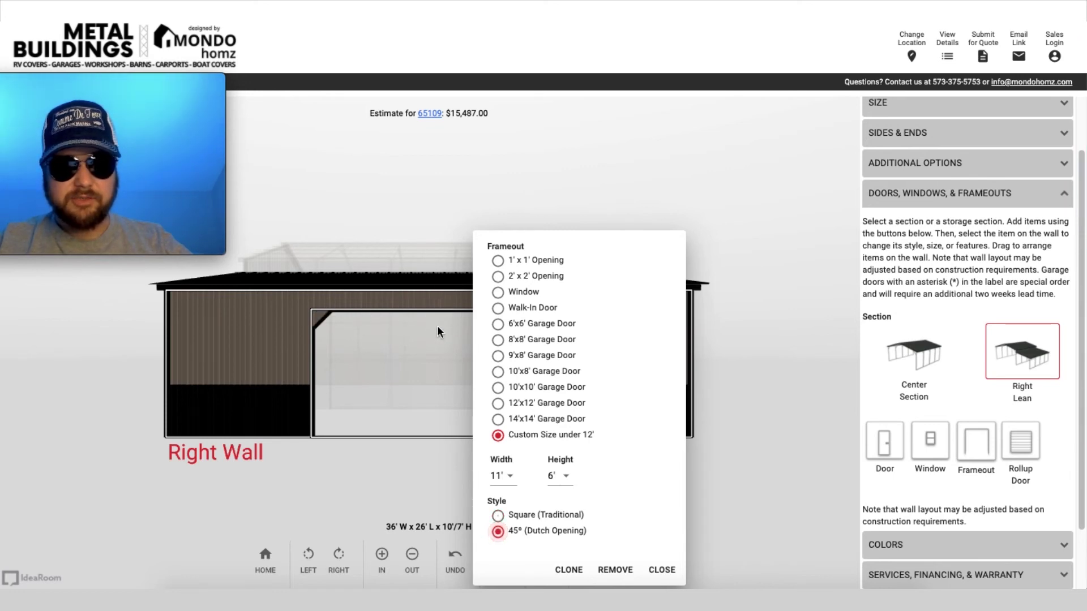
click(663, 571)
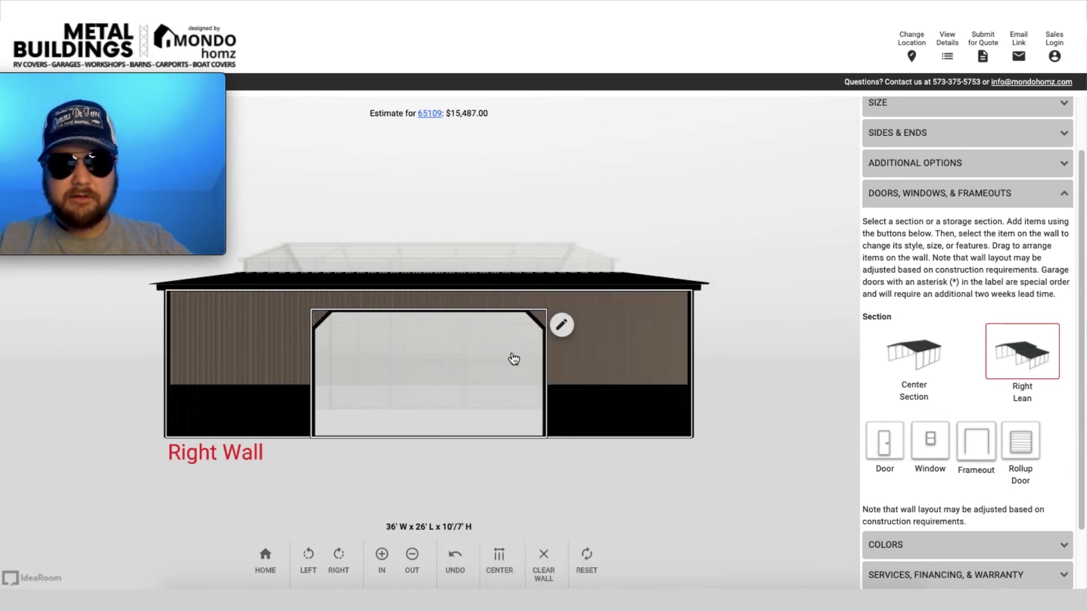
Slide the frameout toward the wall's left end and clone it into a second 11' x 6' frameout
drag(497, 357, 378, 380)
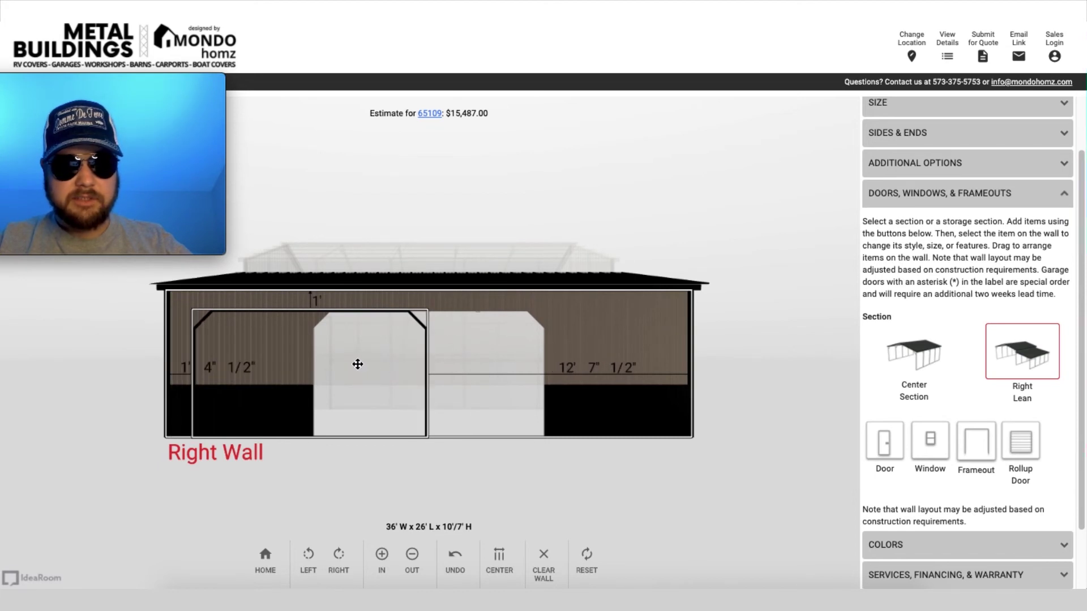
mouse_move(354, 362)
mouse_down()
mouse_move(328, 357)
mouse_move(347, 354)
mouse_up()
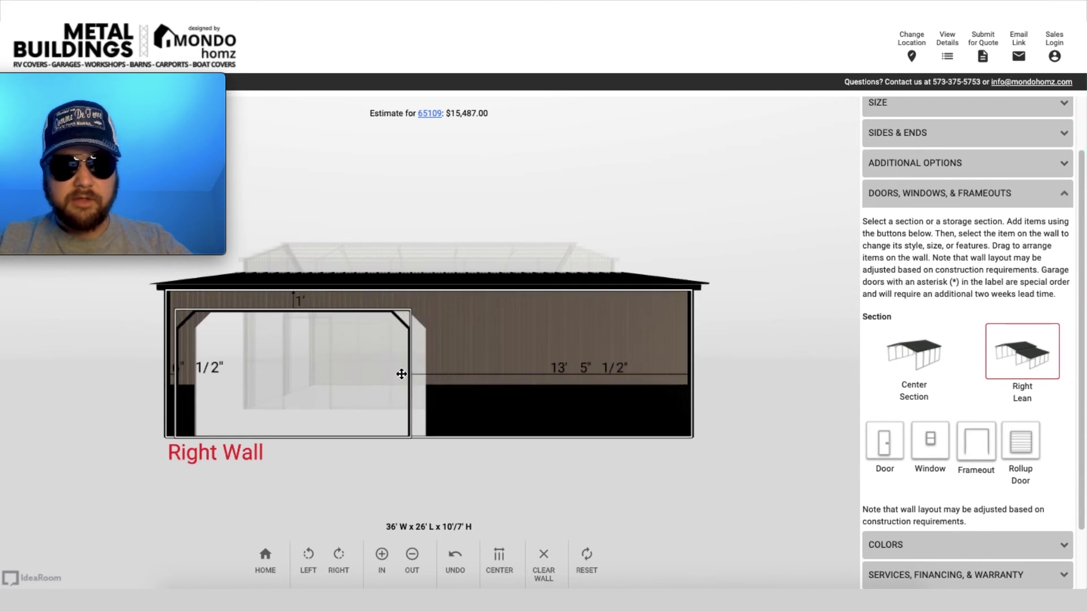
drag(401, 378, 403, 374)
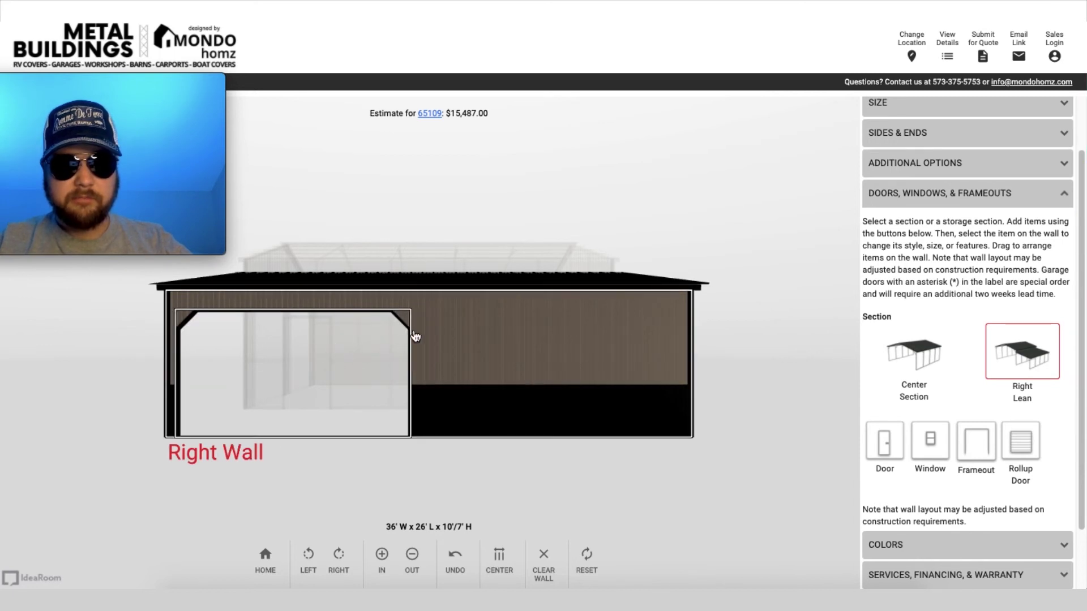
click(382, 381)
click(517, 571)
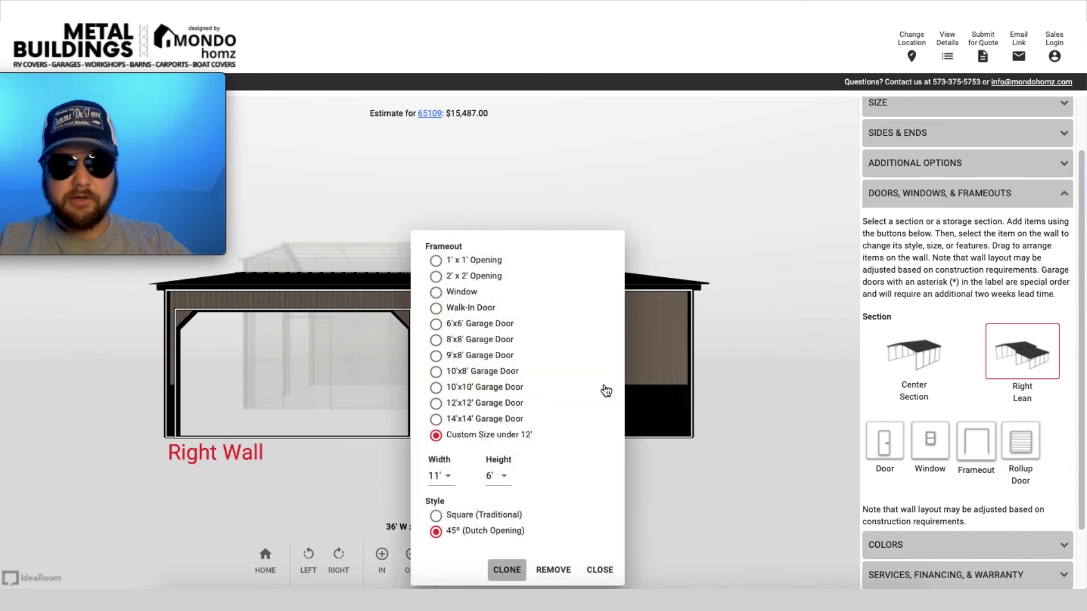
click(603, 571)
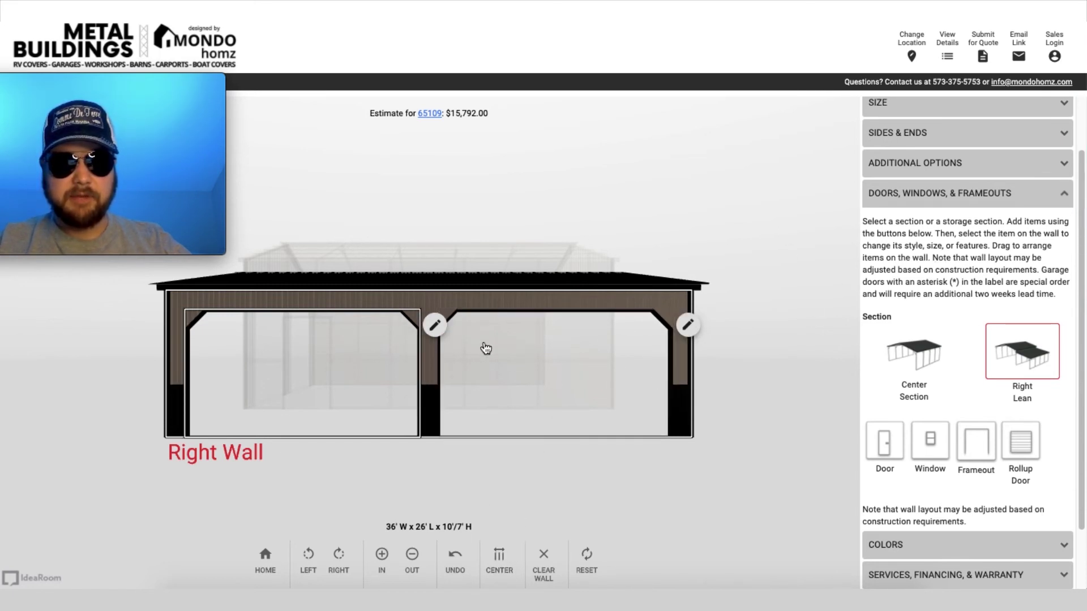
drag(643, 491, 641, 427)
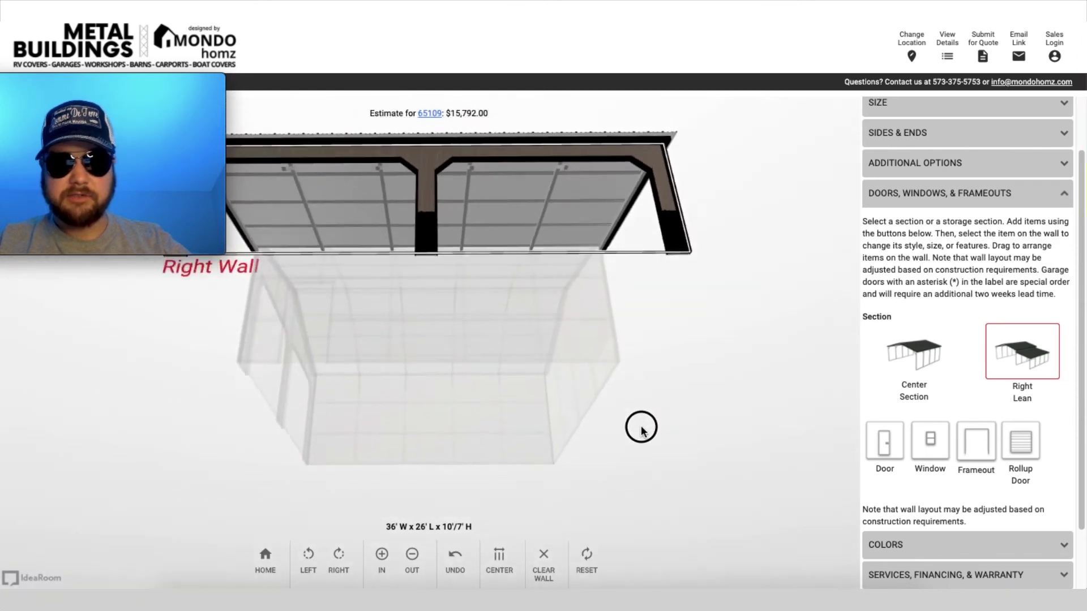
Select the Center Section and move its right-wall walk-in door to the wall's middle
click(913, 352)
mouse_move(703, 466)
mouse_down()
mouse_move(535, 398)
mouse_move(485, 393)
mouse_move(464, 498)
mouse_up()
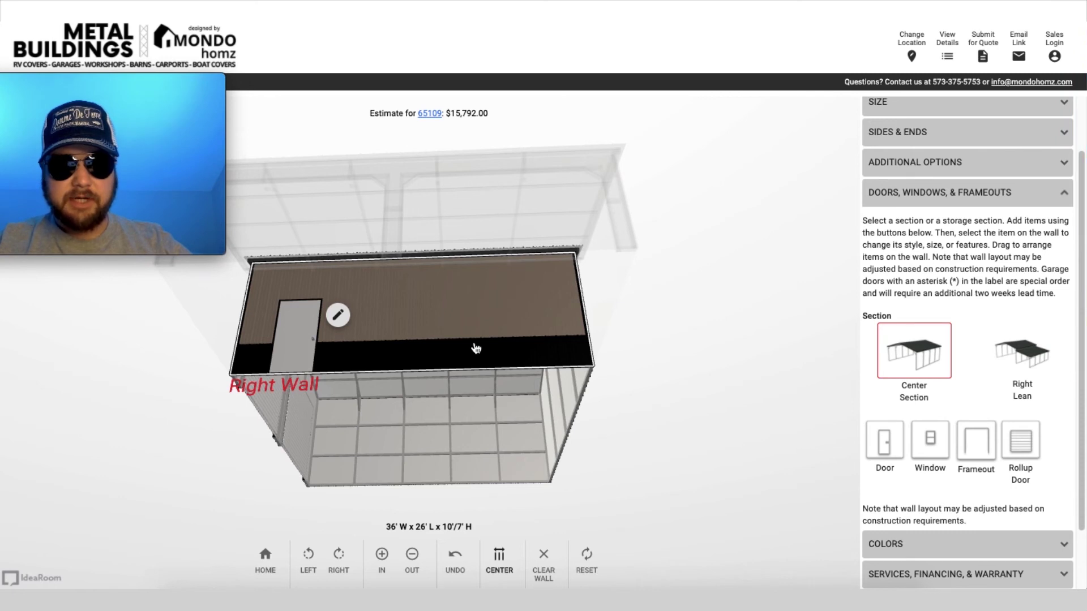
click(930, 440)
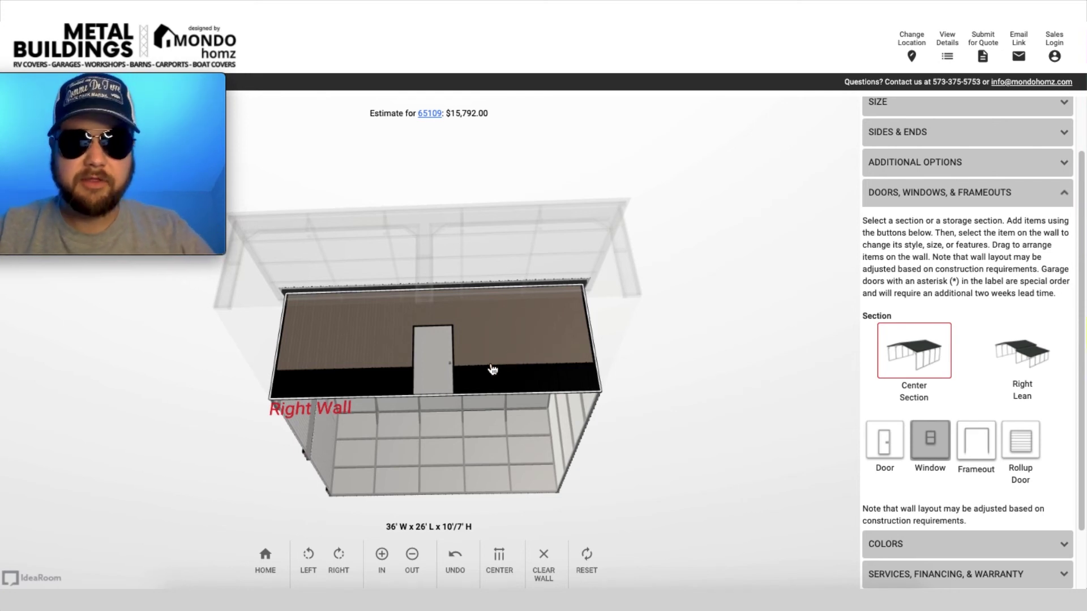
Add a 30W x 36H window, clone it, and space the pair evenly around the walk door
click(583, 355)
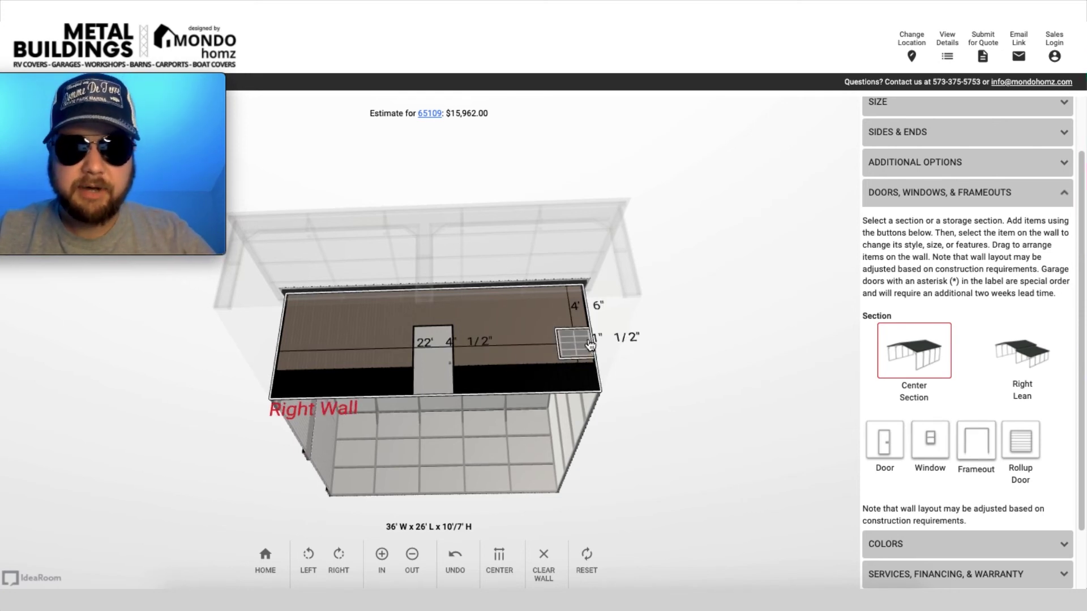
click(607, 343)
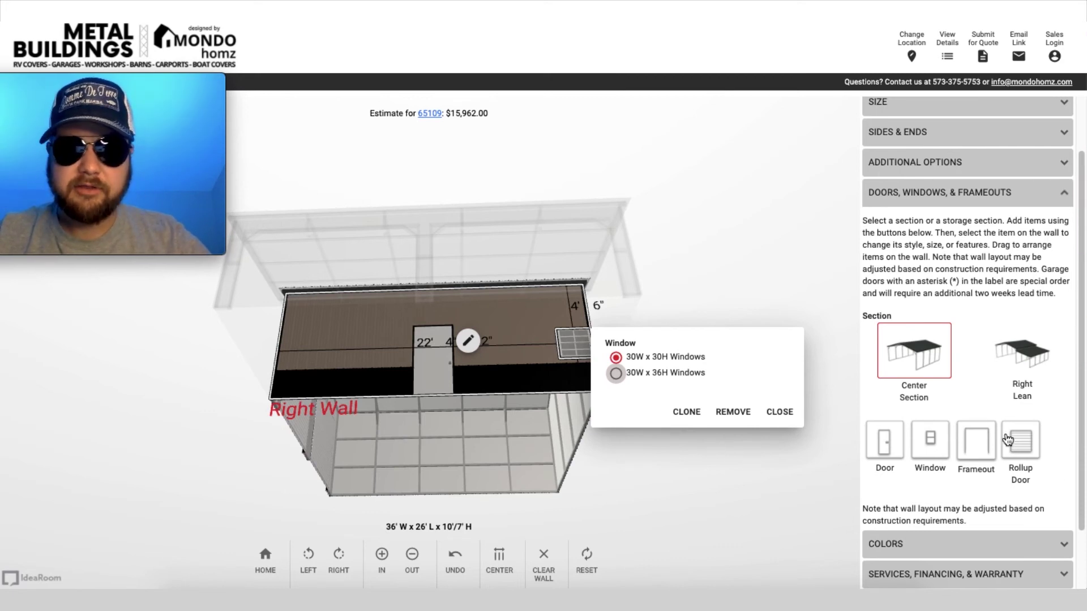
click(708, 373)
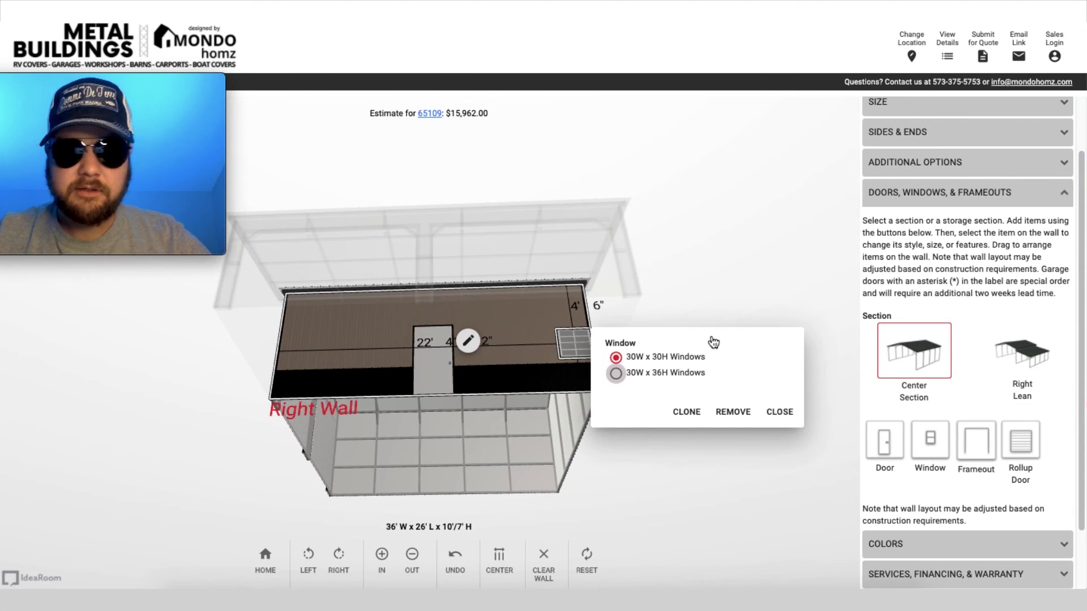
click(687, 414)
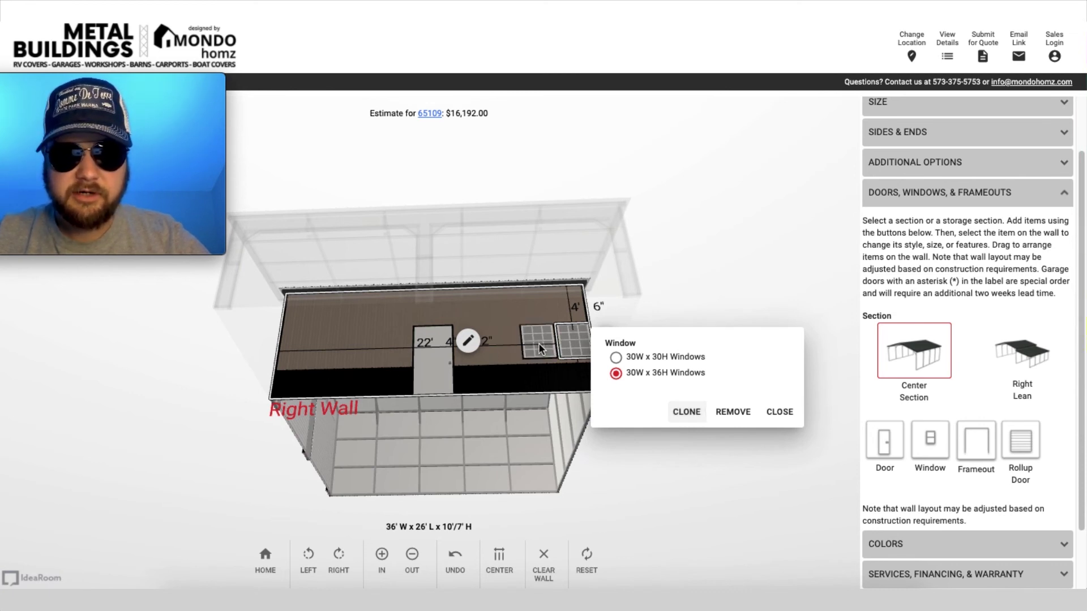
drag(538, 344, 339, 353)
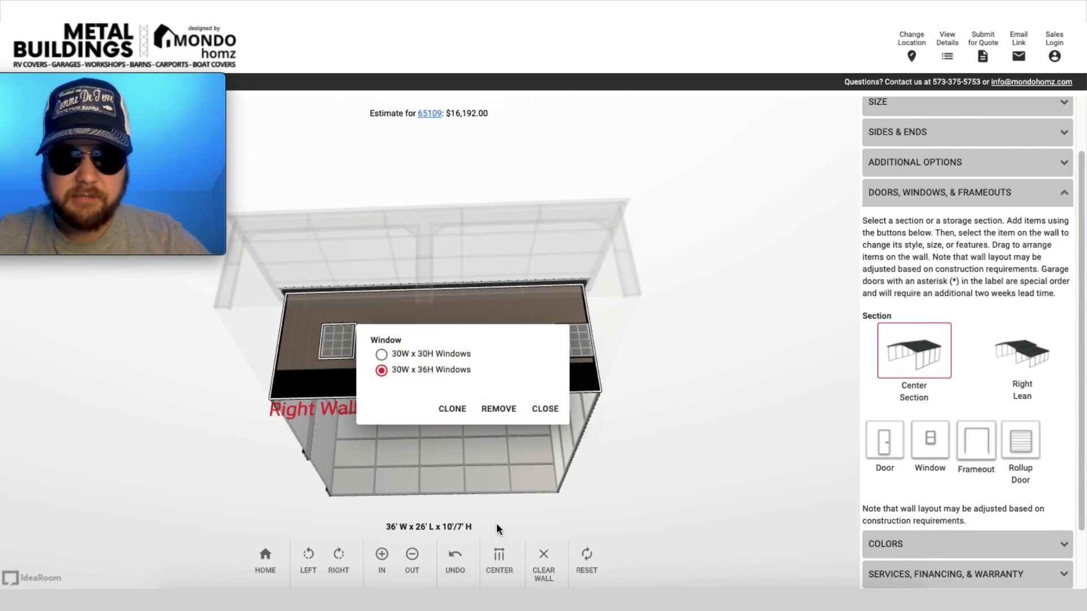
click(545, 418)
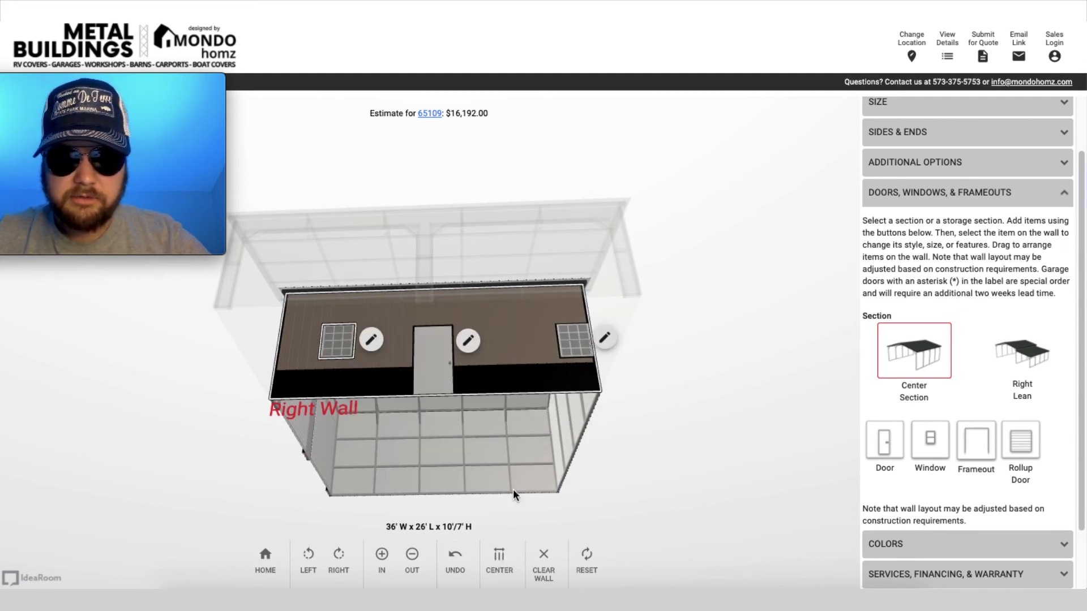
click(506, 558)
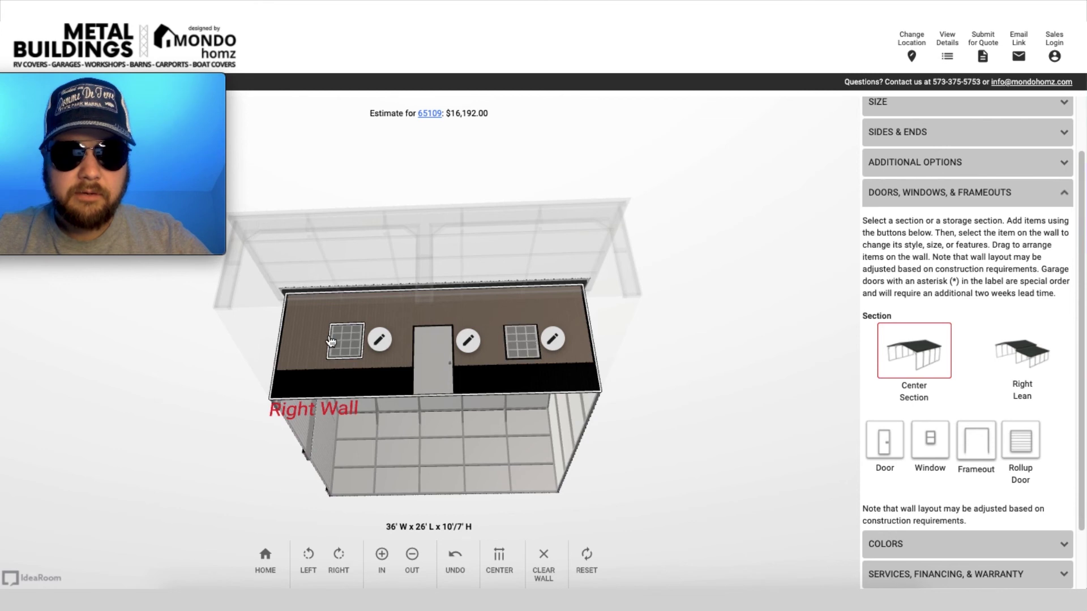
drag(331, 341, 342, 339)
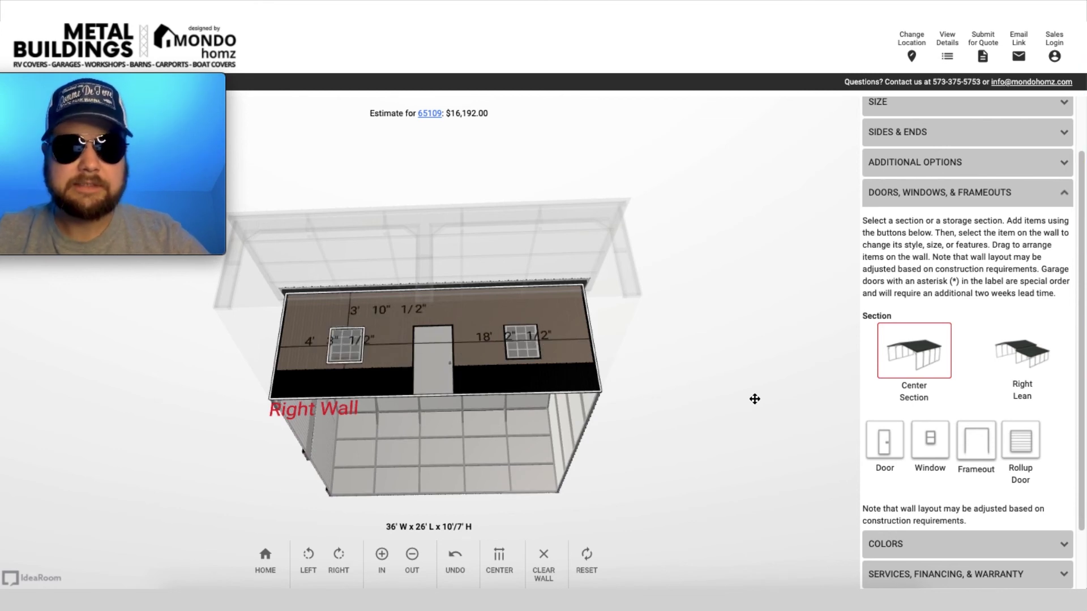
click(719, 401)
drag(775, 412, 347, 441)
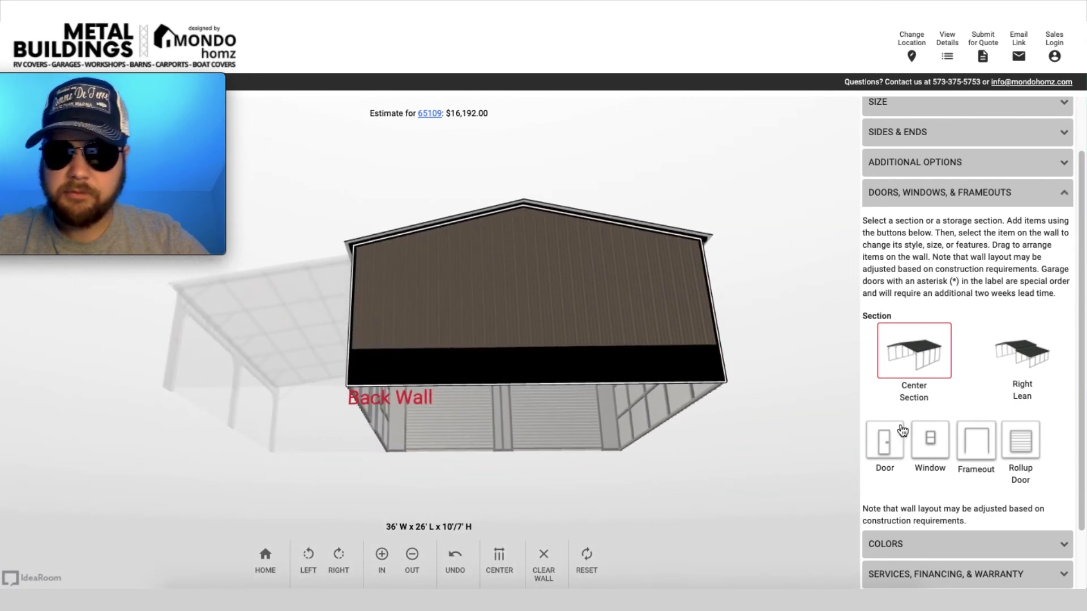
Place a 30W x 36H window in the middle of the back wall
click(930, 439)
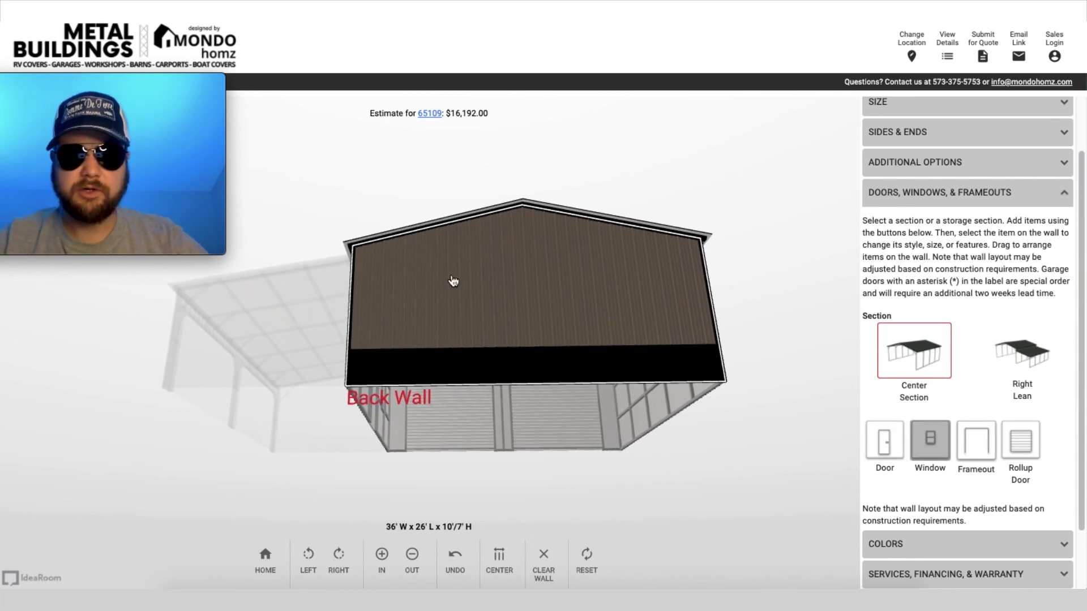
click(562, 308)
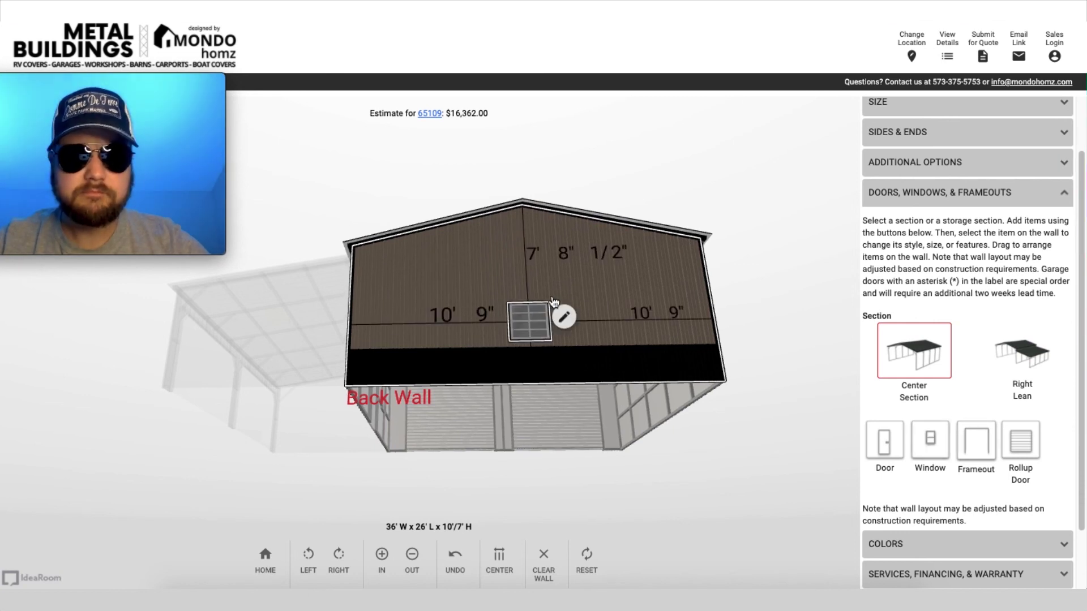
click(563, 316)
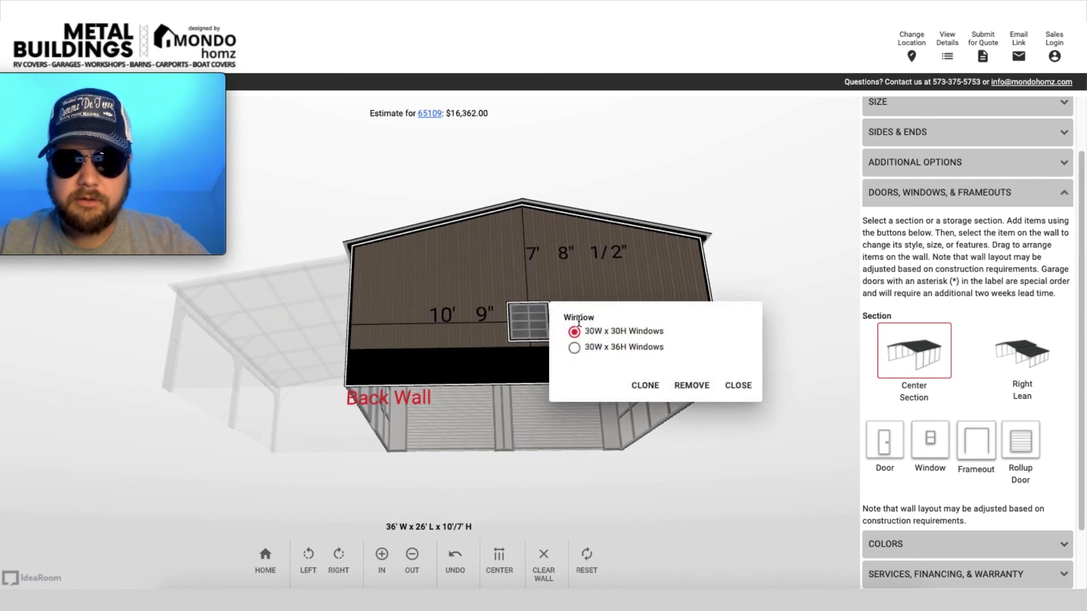
click(574, 348)
click(738, 385)
drag(751, 381, 384, 406)
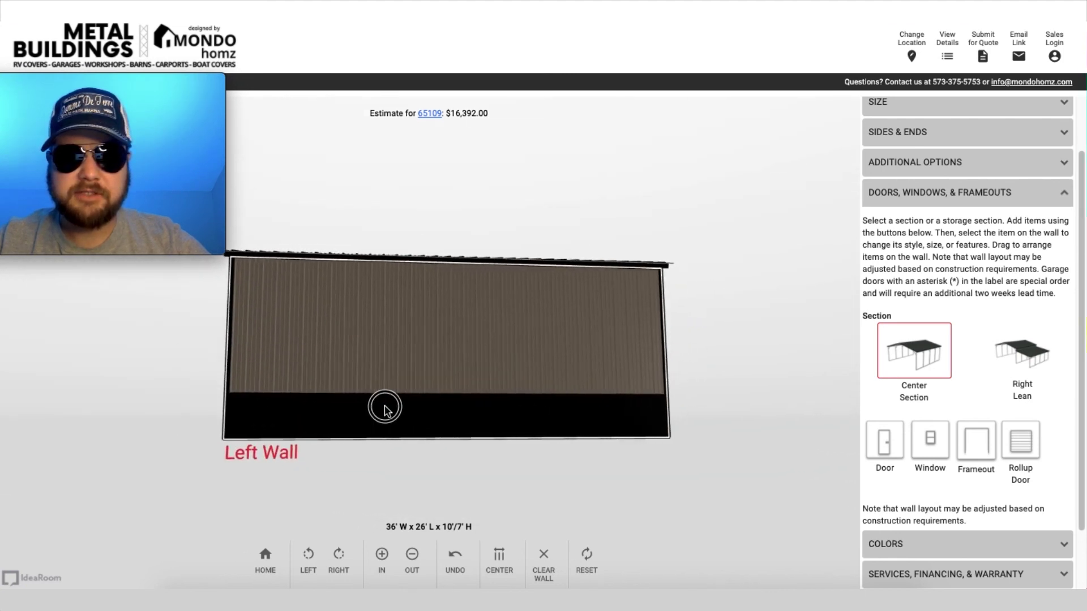
Add a 30W x 36H window to the middle of the left wall
click(929, 446)
mouse_move(257, 575)
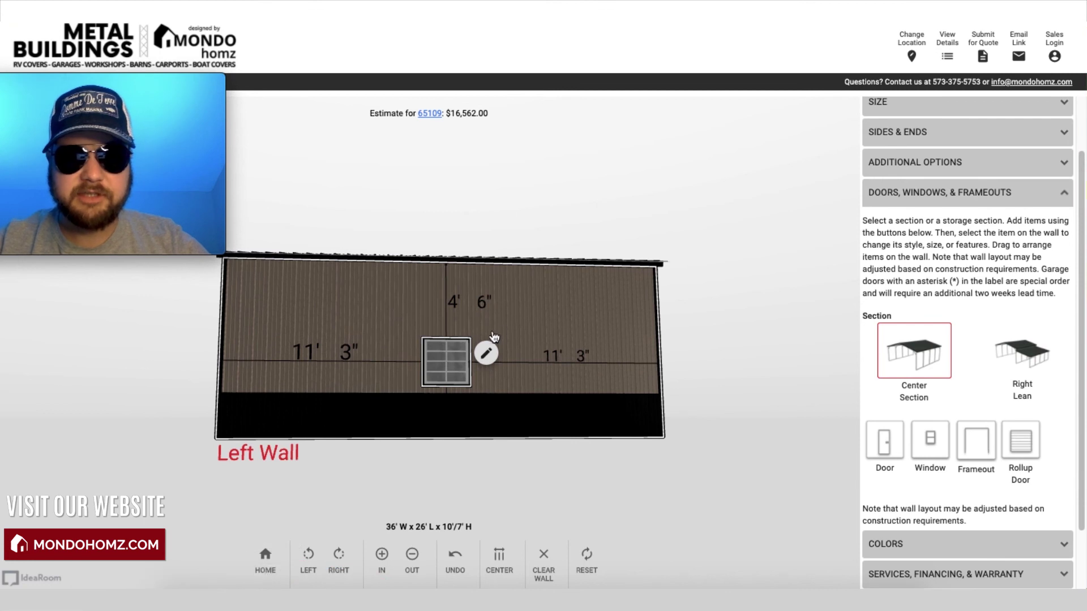
click(485, 352)
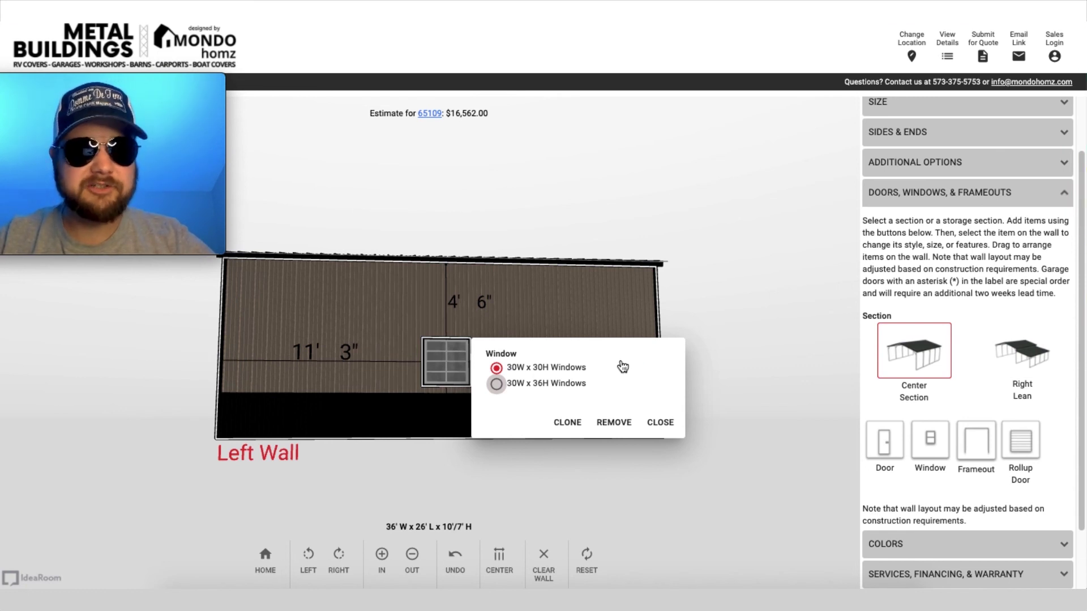
key(space)
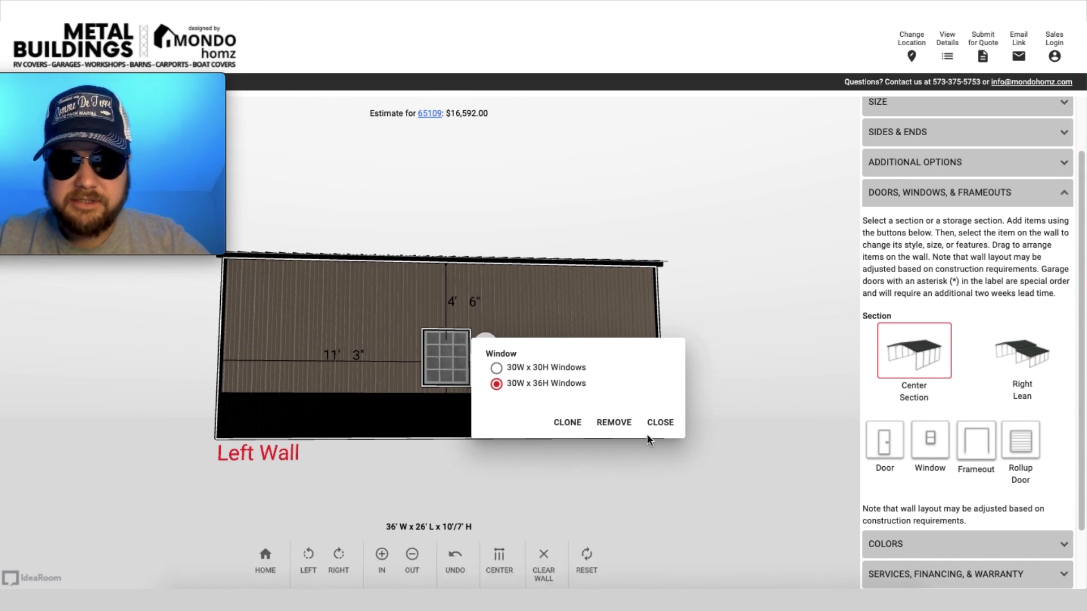
click(666, 425)
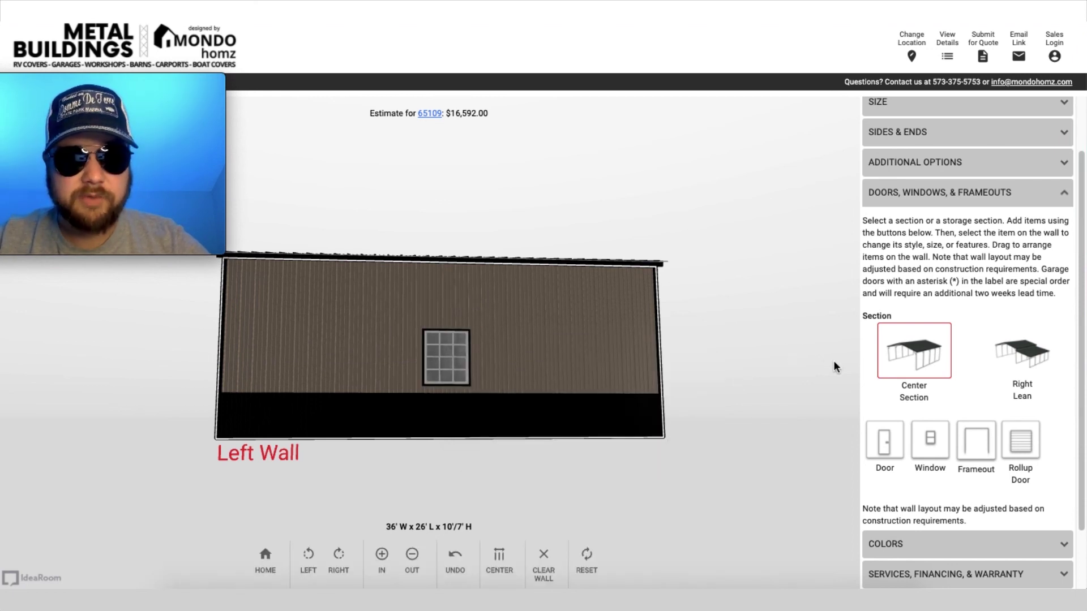
drag(781, 386, 342, 380)
Expand the Colors options and orbit the finished black-and-clay garage to review it
click(965, 552)
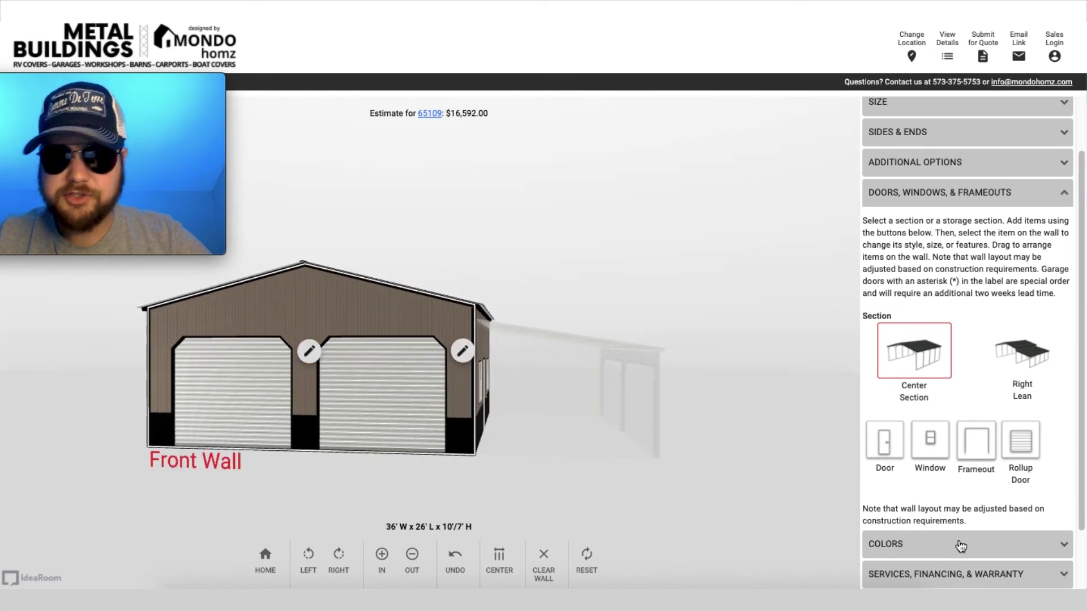
click(729, 219)
drag(730, 220, 611, 205)
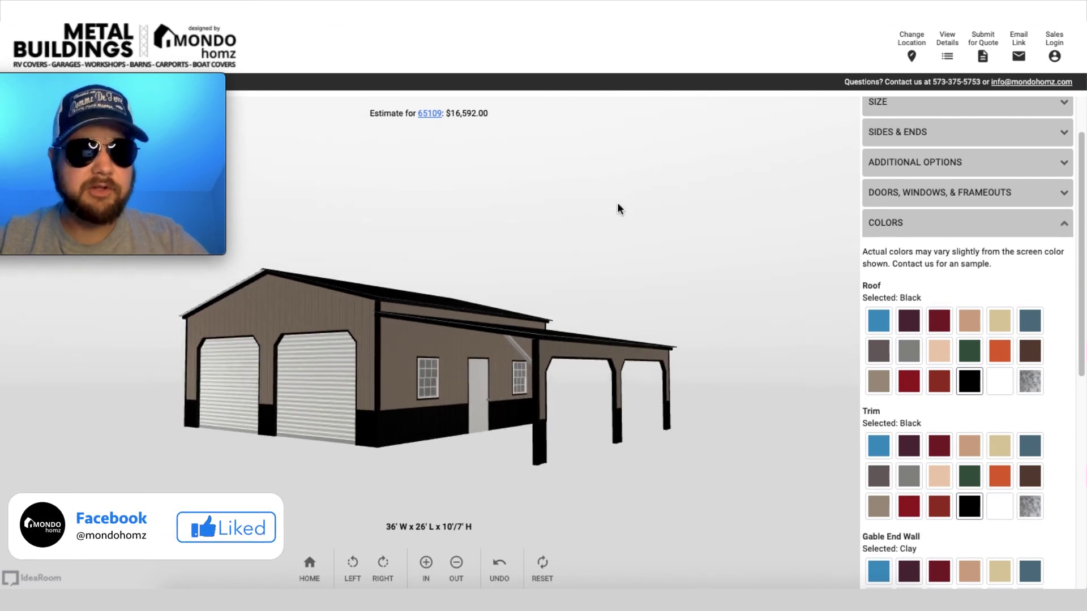
drag(558, 218, 733, 228)
drag(421, 220, 535, 195)
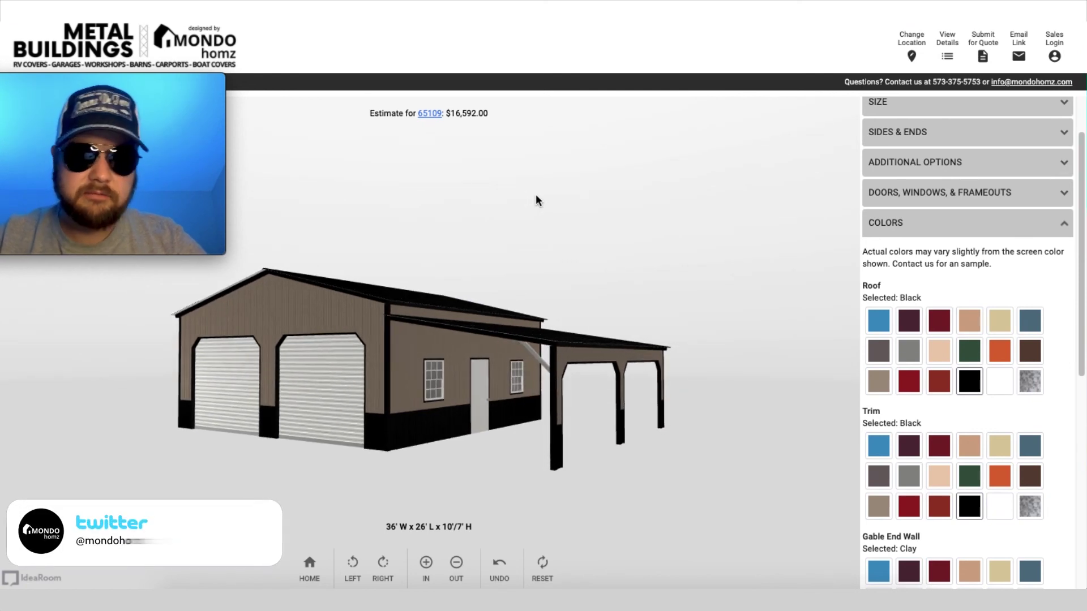